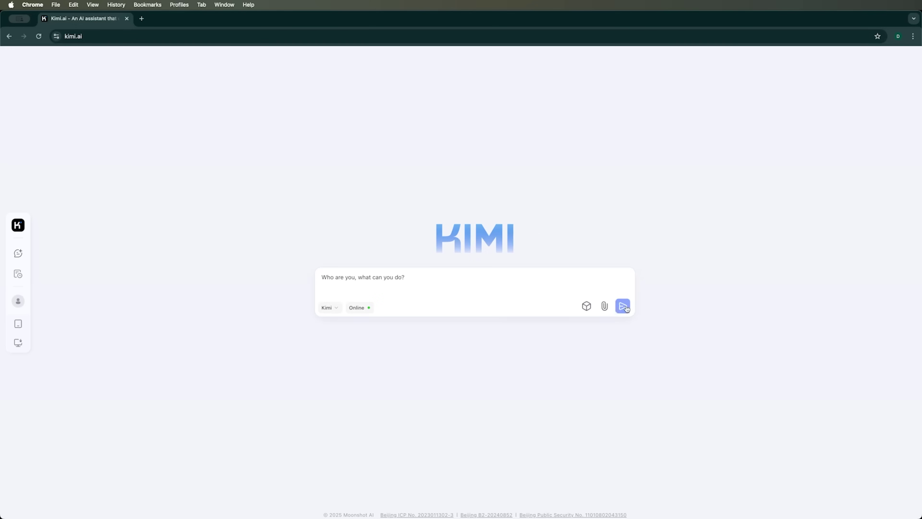
Send the introductory question to Kimi and highlight part of the earlier answer.
left_click(624, 306)
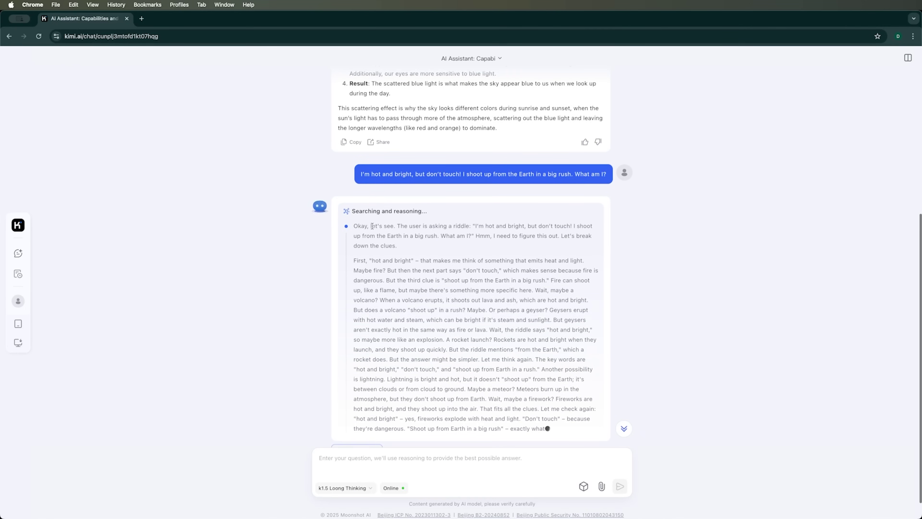
left_click_drag(392, 245, 433, 364)
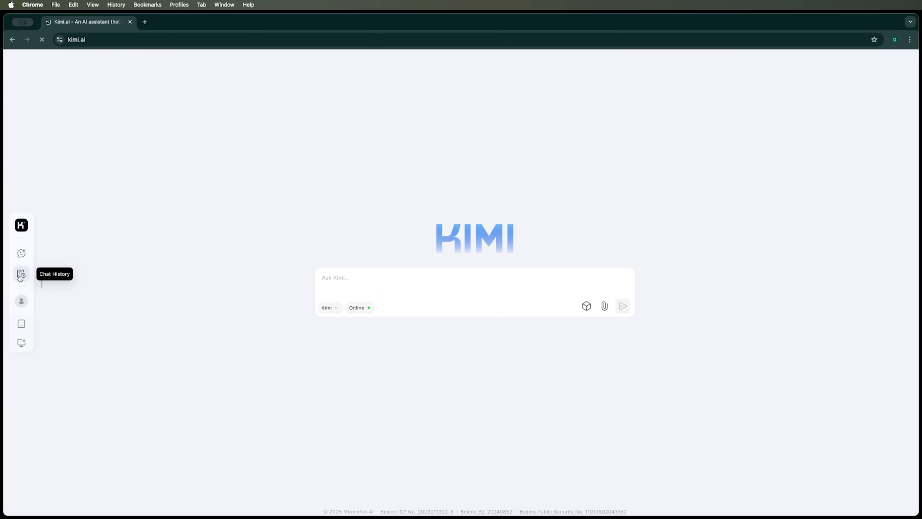
left_click(22, 301)
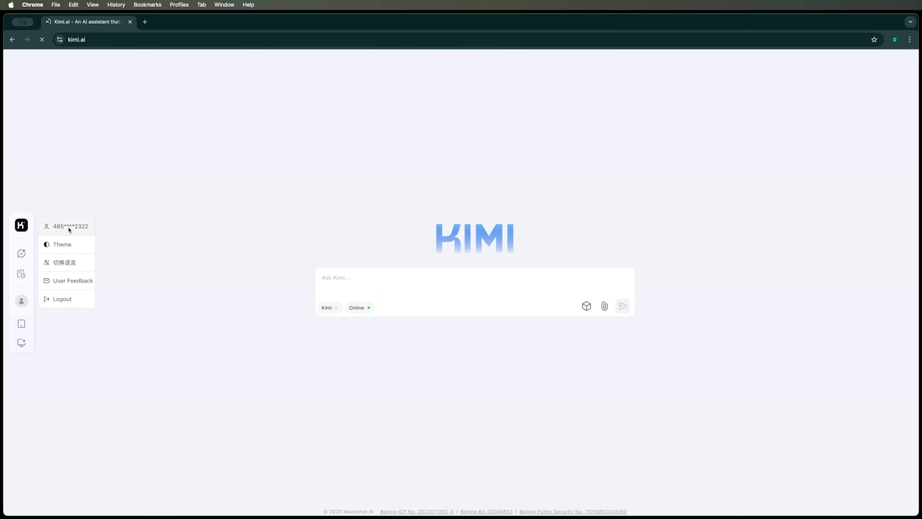
mouse_move(66, 244)
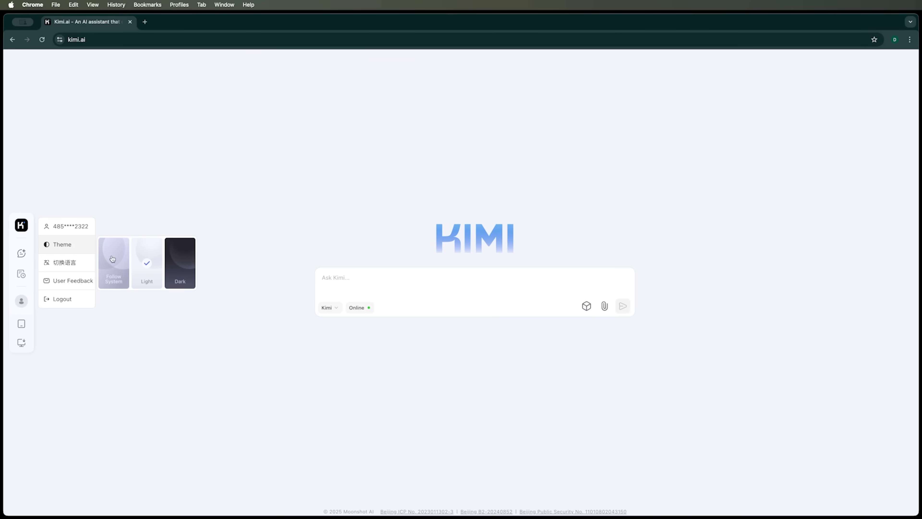
mouse_move(89, 258)
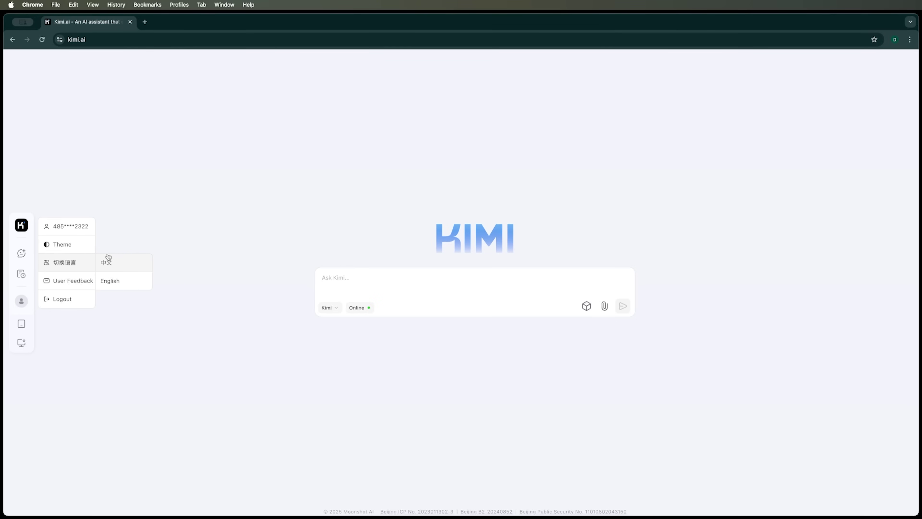
left_click(100, 279)
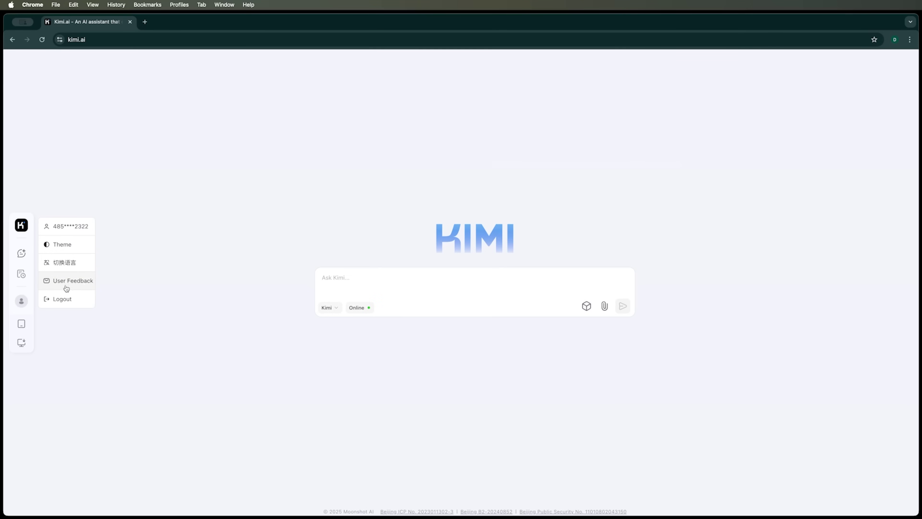
mouse_move(14, 327)
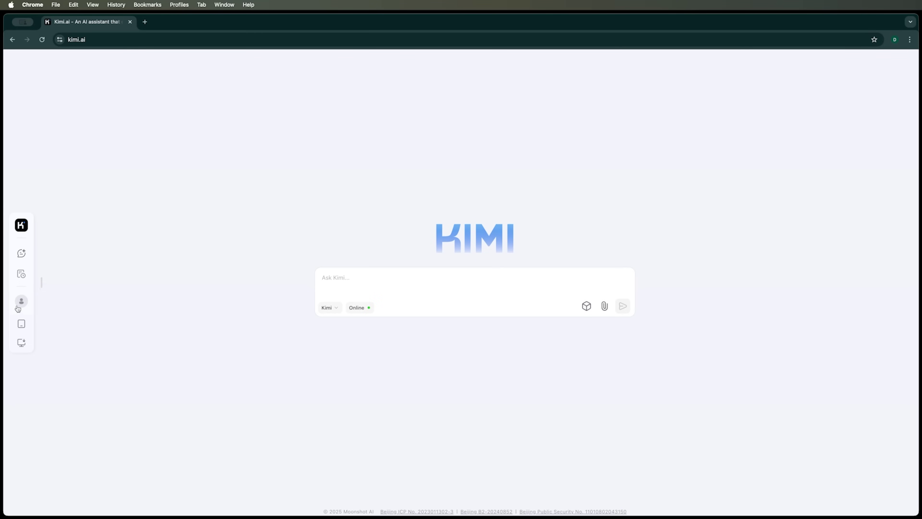
mouse_move(15, 345)
left_click(335, 311)
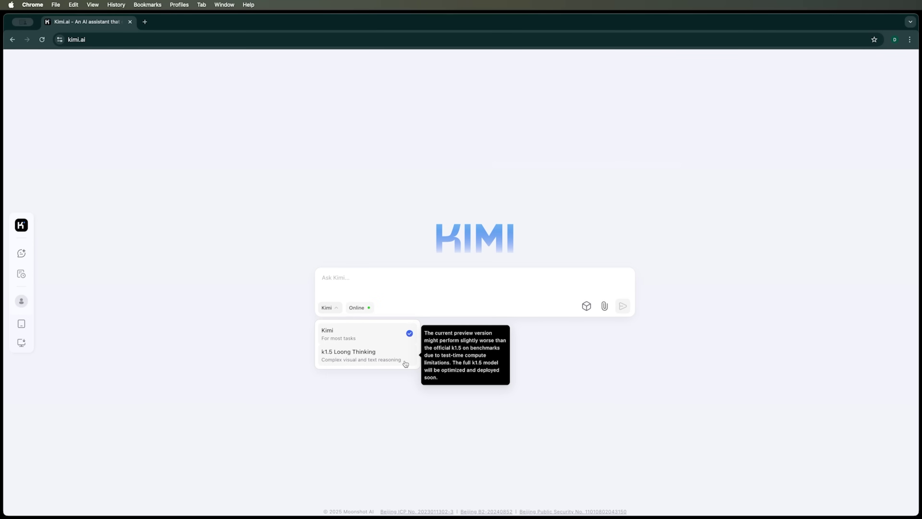
left_click(614, 363)
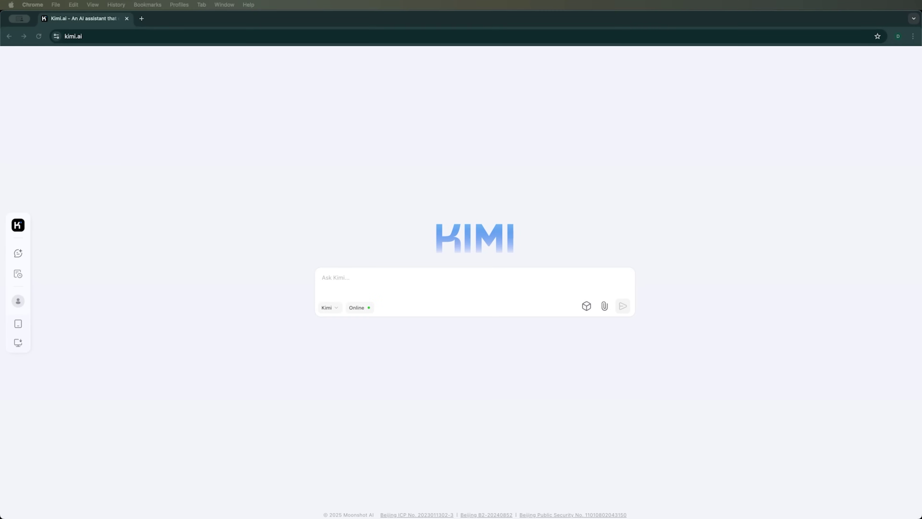
Paste 'Who are you, what can you do?' into Ask Kimi and send it.
left_click(361, 284)
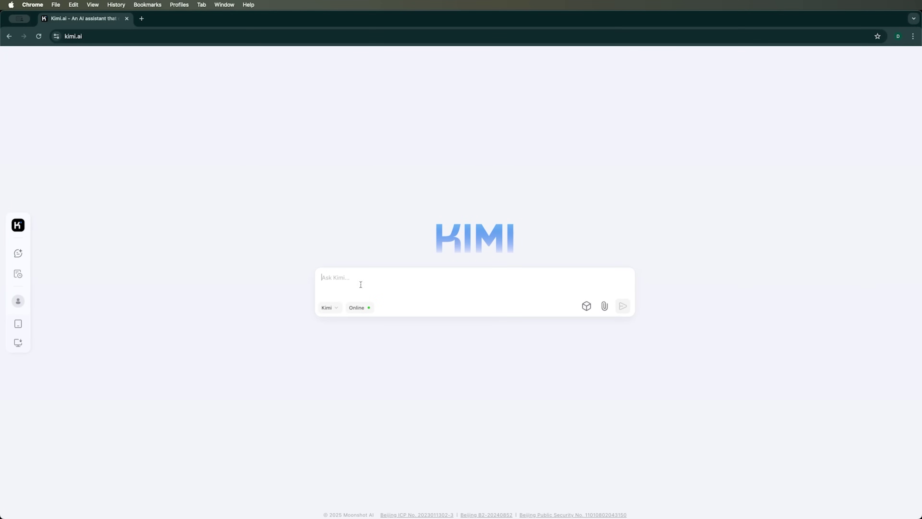
type("Who are you, what can you do?")
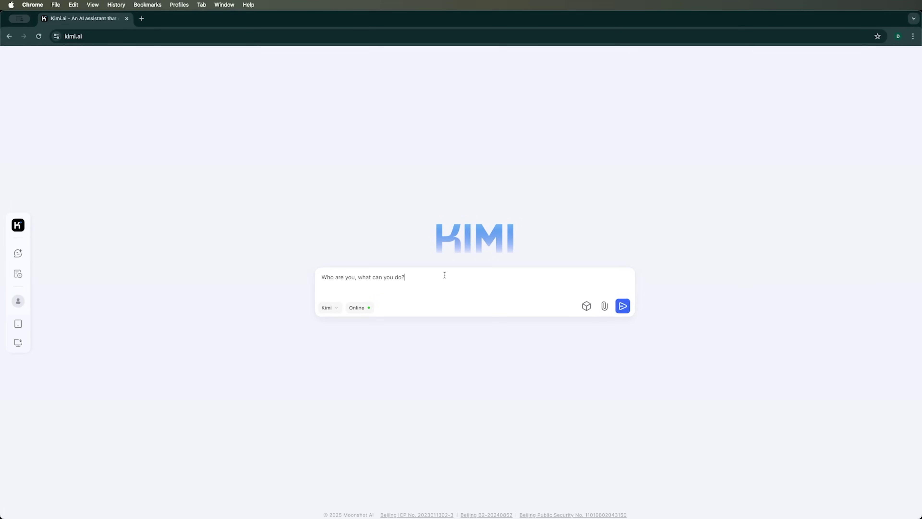
left_click_drag(440, 276, 305, 277)
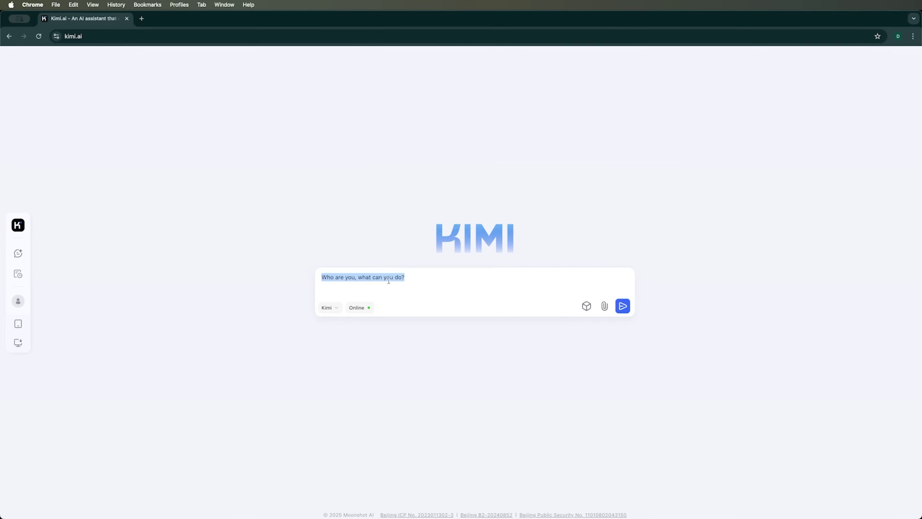
left_click(648, 318)
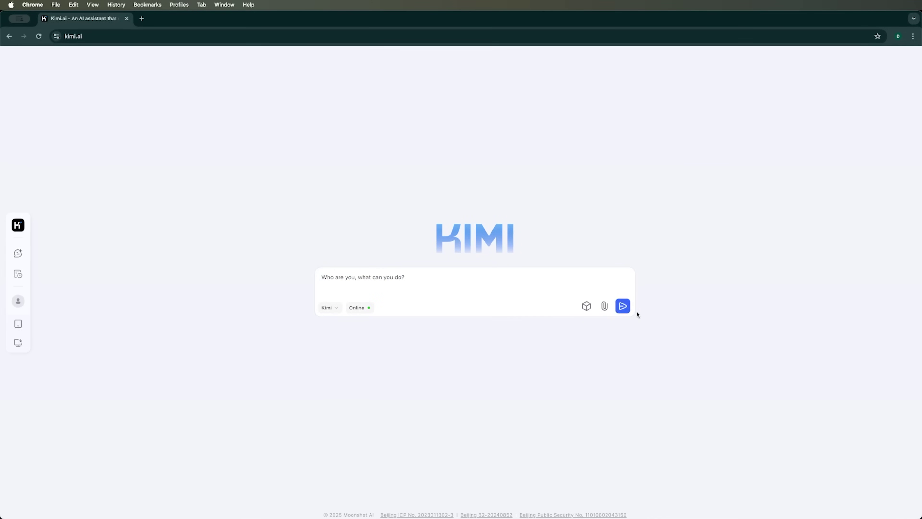
left_click(627, 307)
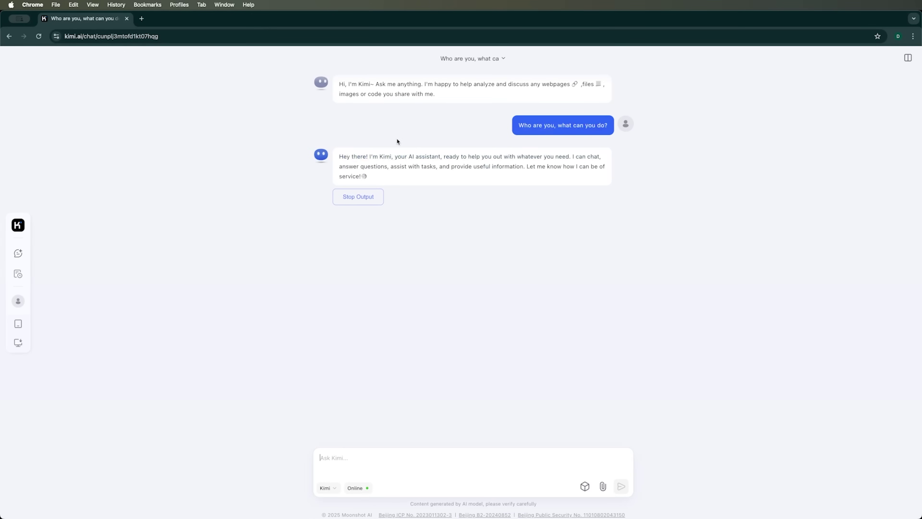
Highlight passages of Kimi's self-introduction as an AI assistant while reading it.
left_click_drag(338, 157, 450, 157)
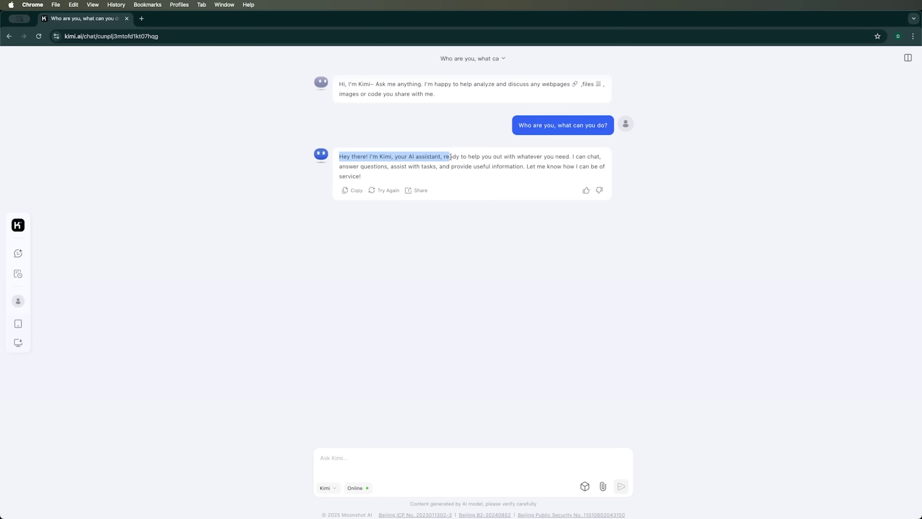
left_click(450, 157)
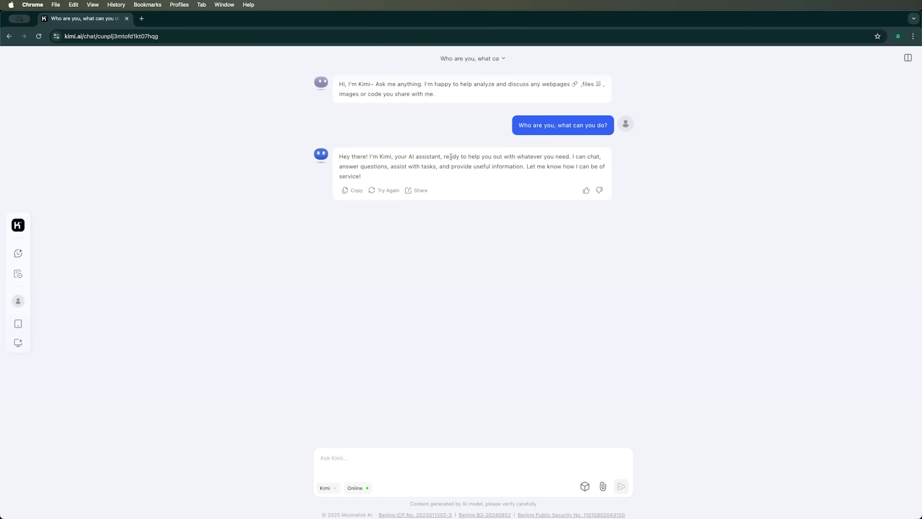
left_click_drag(452, 156, 600, 163)
left_click(568, 157)
left_click_drag(337, 169, 453, 177)
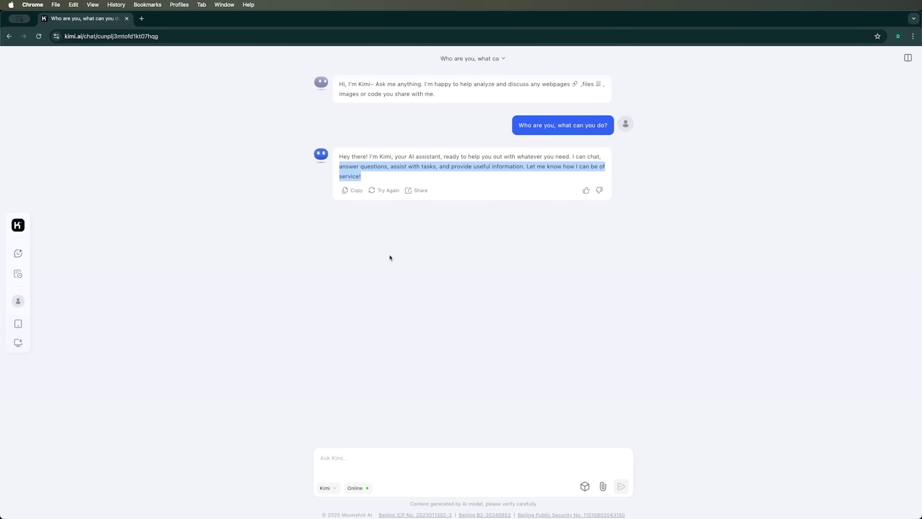
left_click(521, 341)
triple_click(373, 178)
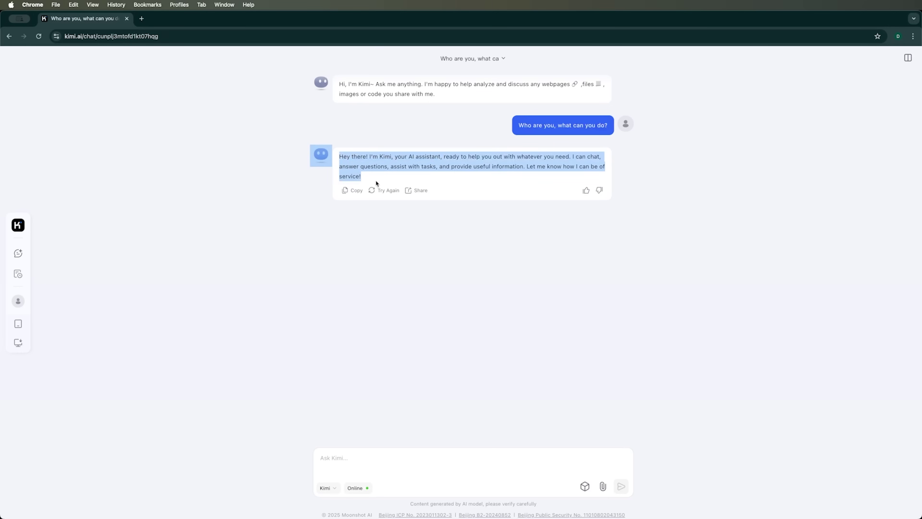
left_click(703, 254)
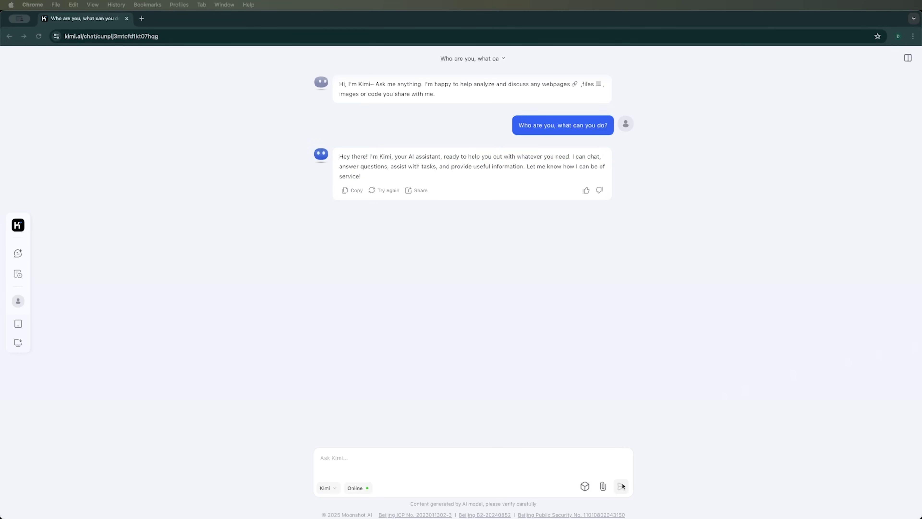
Ask Kimi 'Why is the sky blue?'.
left_click(444, 457)
type("Why is the sky blue?")
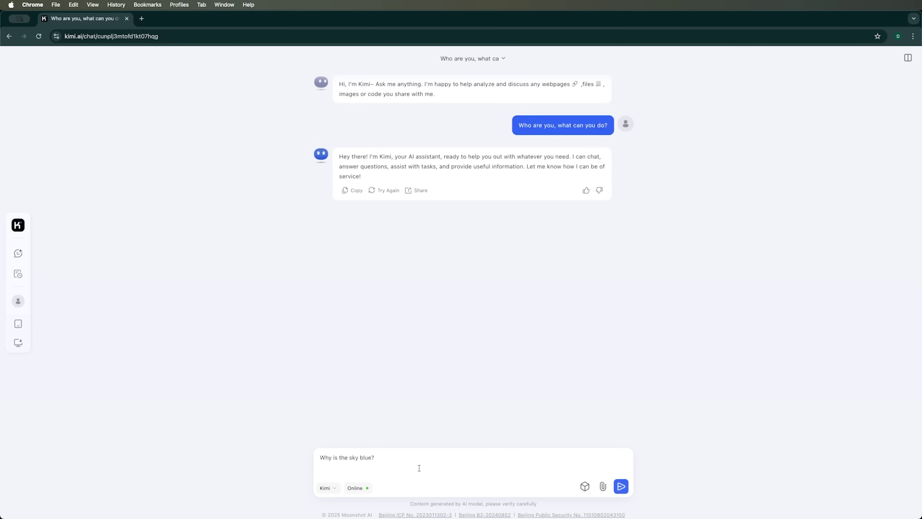
left_click(625, 488)
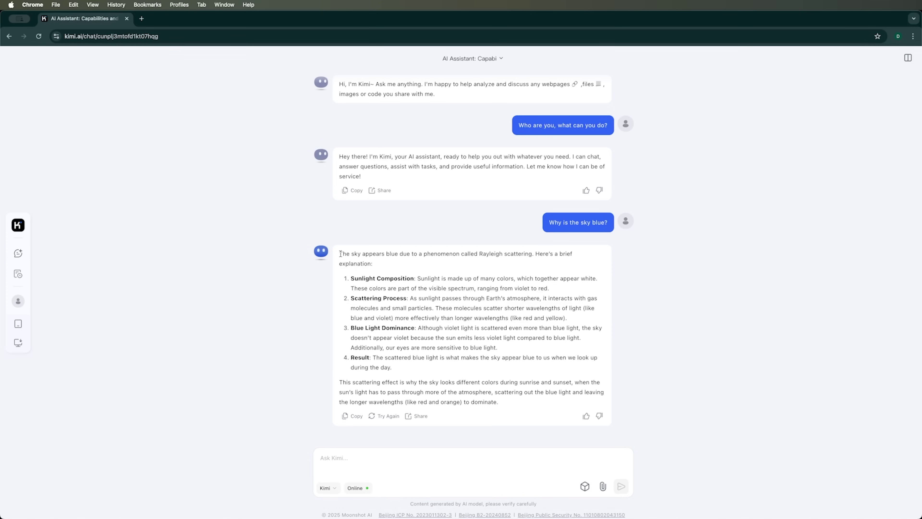
Highlight the Rayleigh scattering explanation and its closing paragraph while reading the answer.
left_click_drag(340, 253, 460, 254)
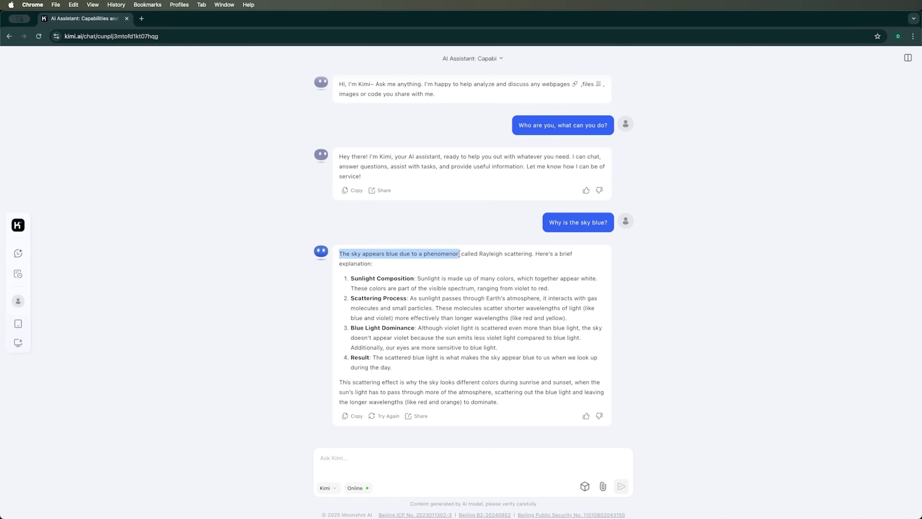
left_click(459, 254)
double_click(456, 254)
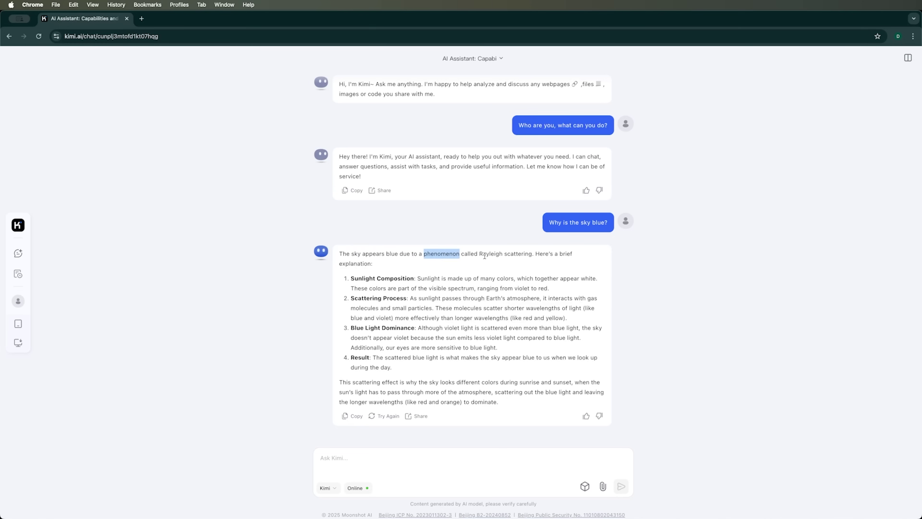
left_click_drag(479, 254, 521, 371)
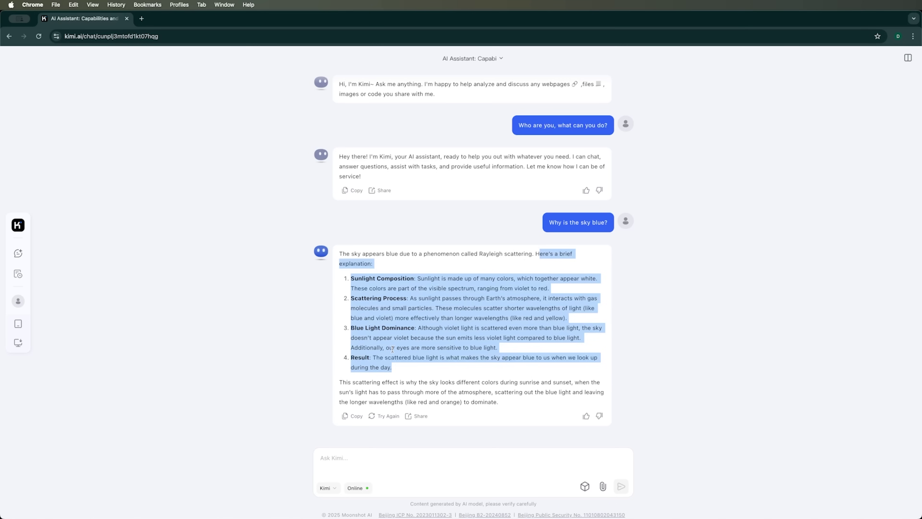
left_click_drag(340, 382, 509, 406)
left_click(398, 257)
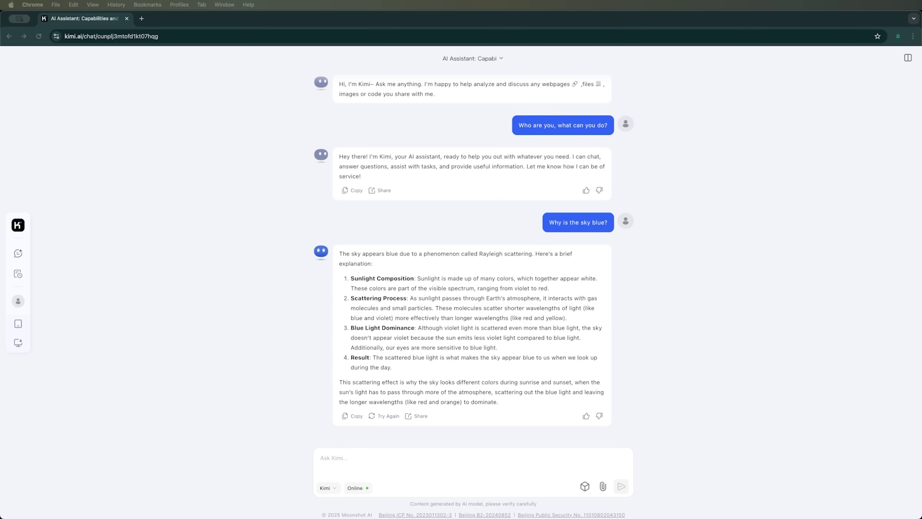
left_click(438, 457)
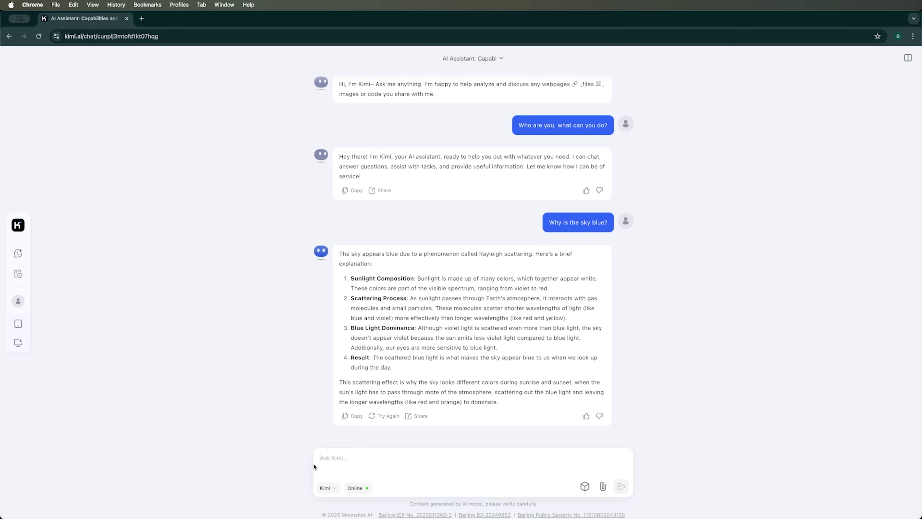
Switch to the k1.5 Loong Thinking model and send the pasted hot-and-bright riddle.
left_click(331, 489)
left_click(335, 463)
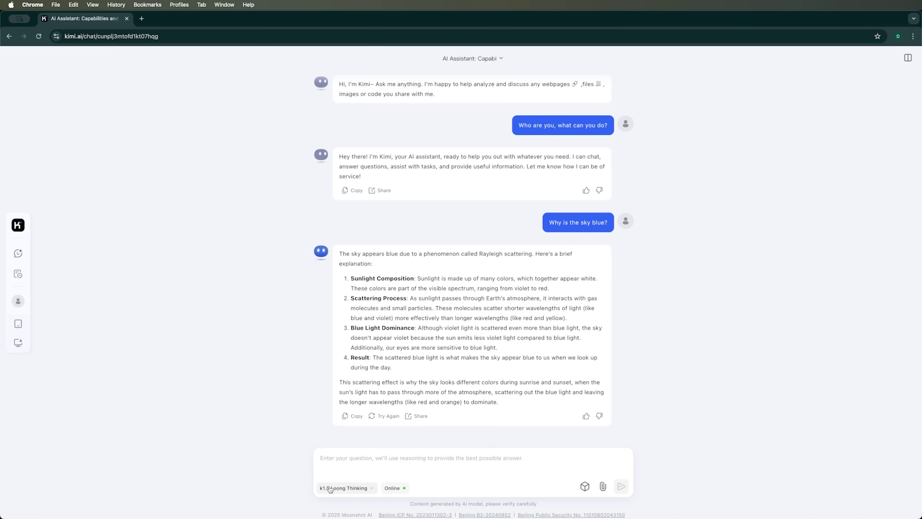
left_click(341, 462)
type("I'm hot and bright, but don't touch! I shoot up from the Earth in a big rush. What am I?")
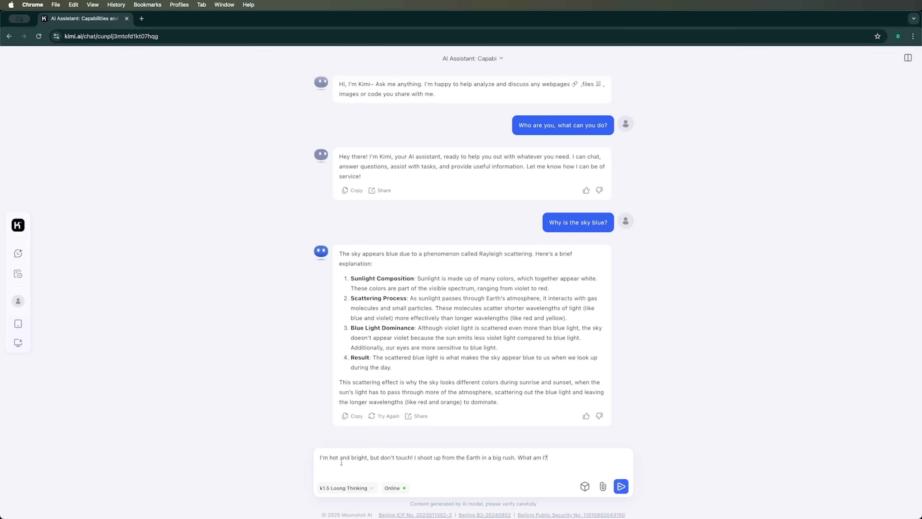
left_click(622, 487)
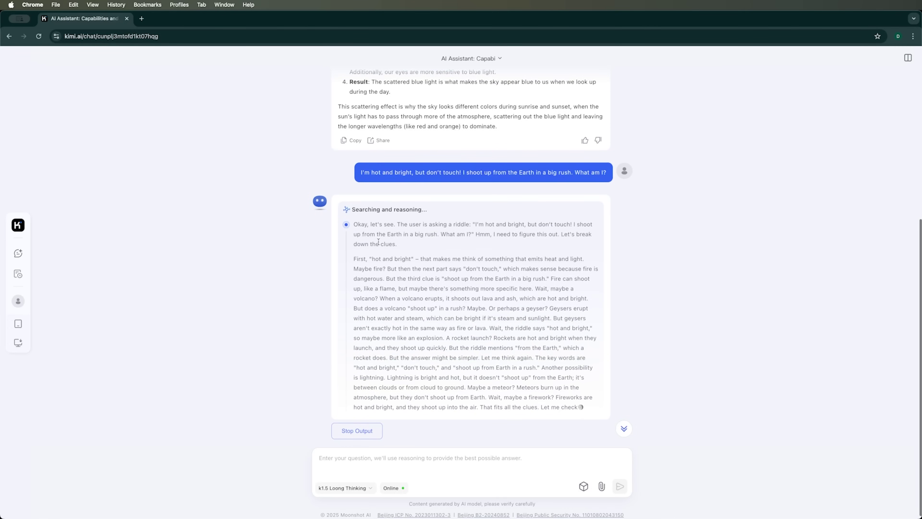
Expand the full reasoning and review the answer, firework.
left_click_drag(371, 230, 482, 350)
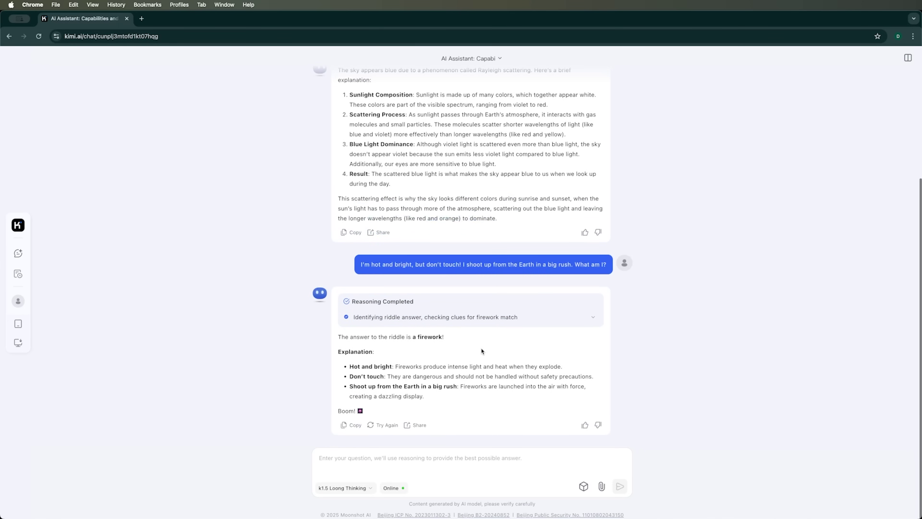
left_click(593, 317)
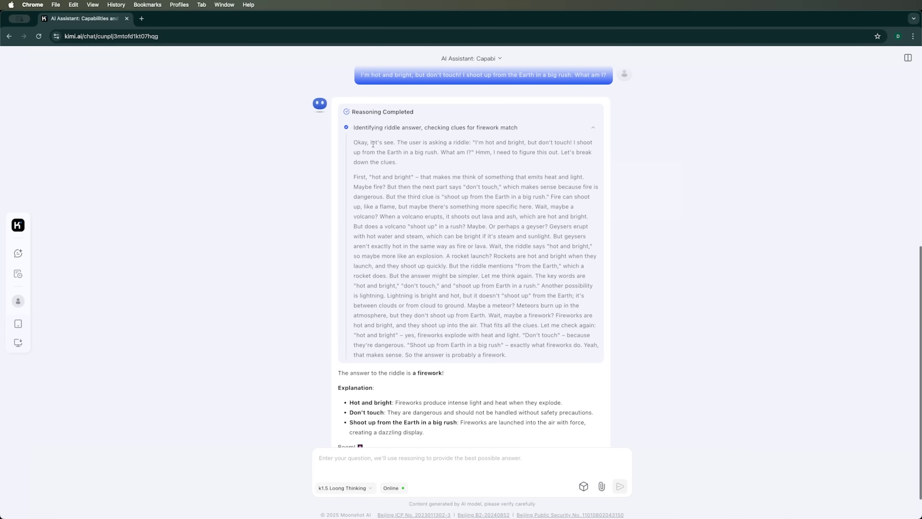
left_click_drag(372, 142, 501, 376)
left_click(502, 375)
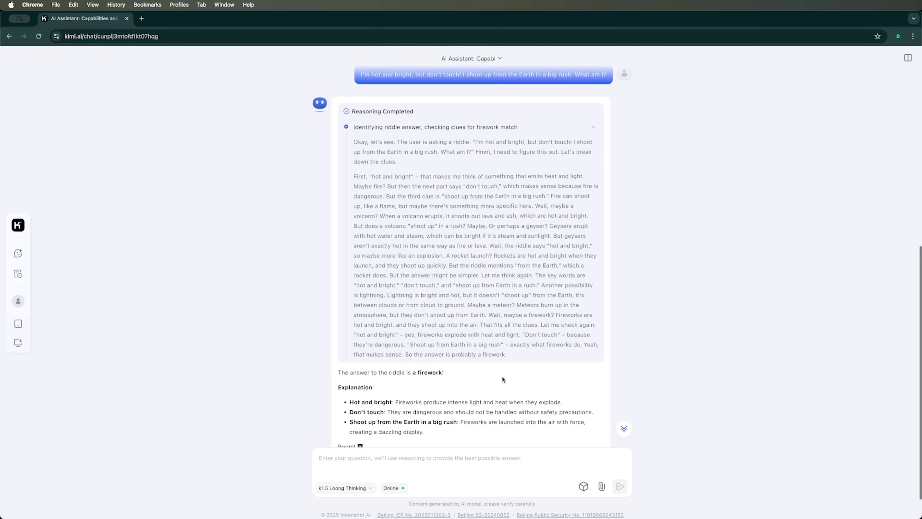
scroll(501, 375, "down", 2)
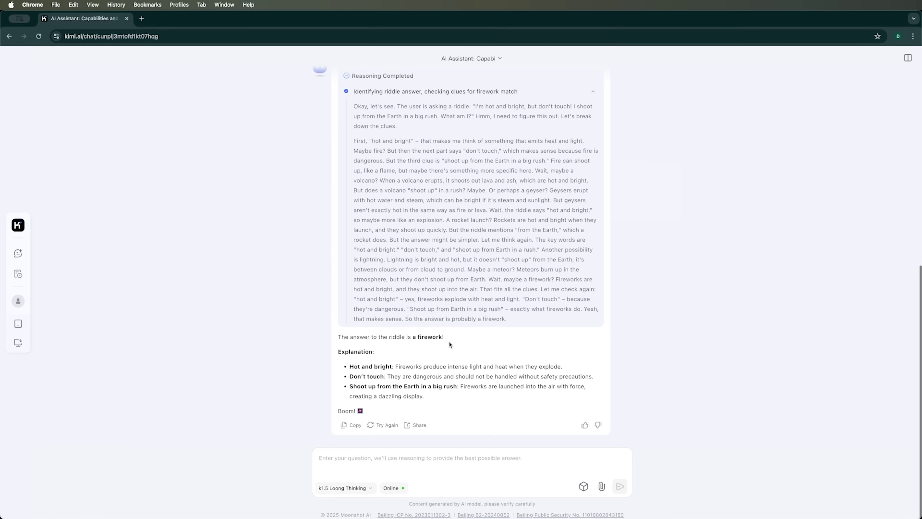
double_click(434, 337)
left_click(493, 349)
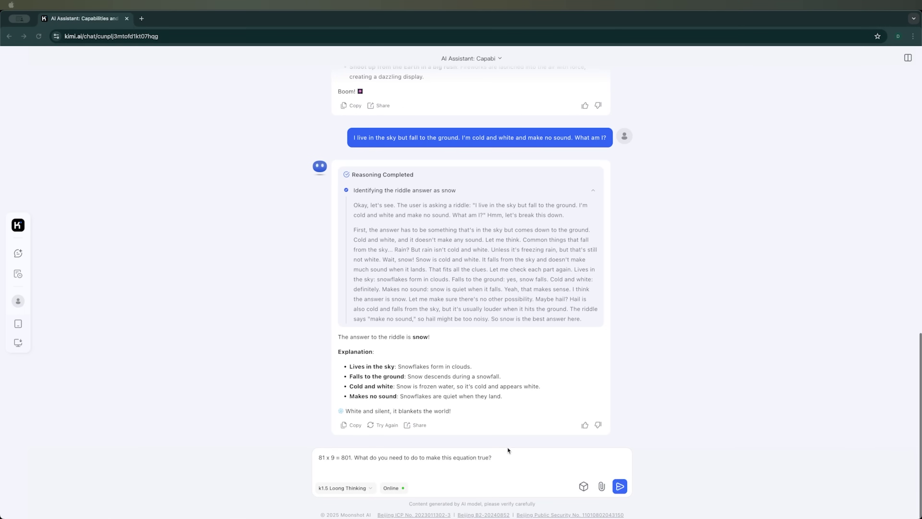
Review and send the '81 x 9 = 801' equation question.
left_click_drag(494, 458, 308, 457)
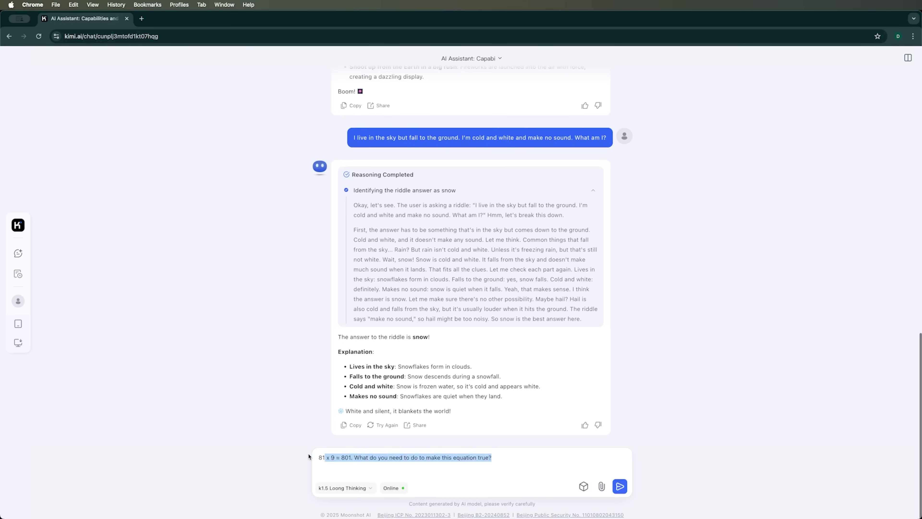
left_click(309, 456)
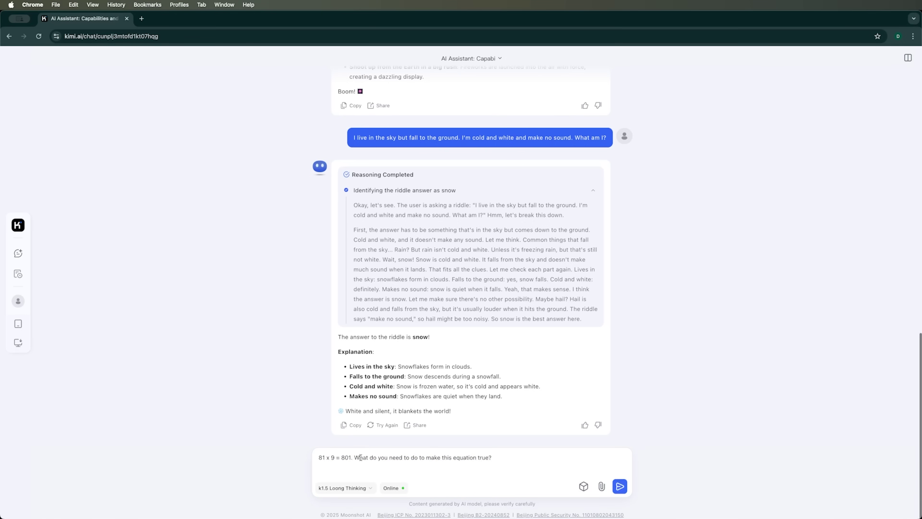
left_click_drag(359, 458, 494, 461)
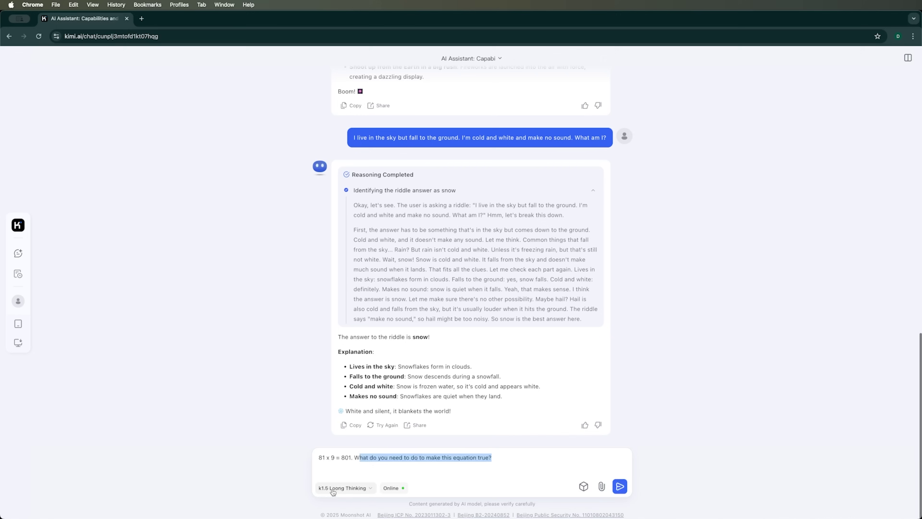
left_click(620, 486)
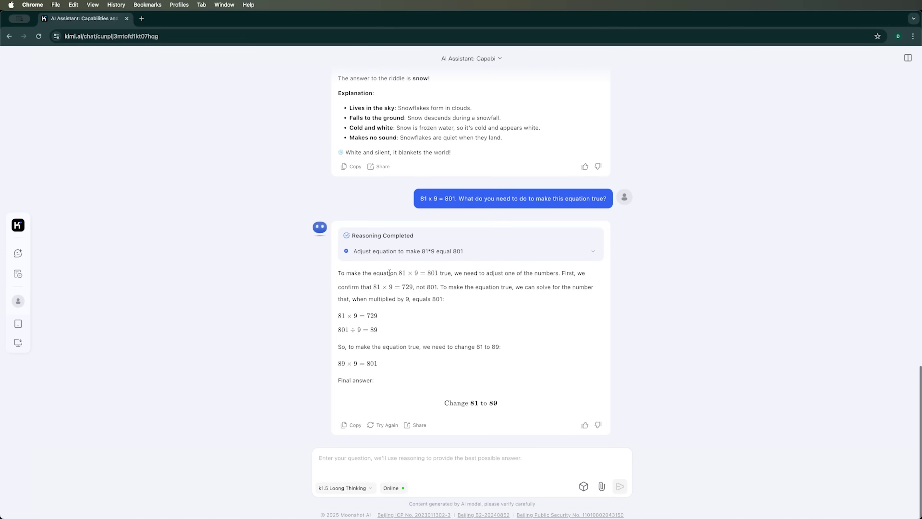
Expand the reasoning and scroll through it to the conclusion: change 81 to 89.
left_click_drag(385, 272, 497, 403)
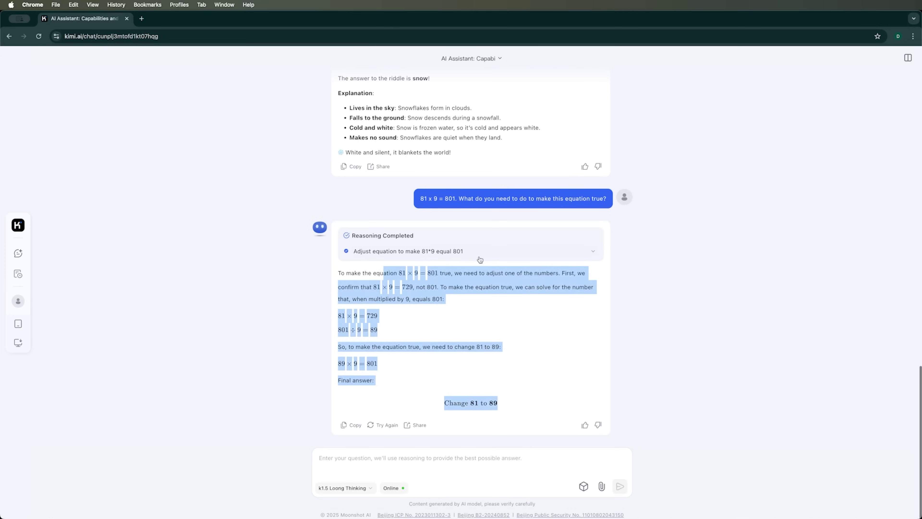
left_click(480, 259)
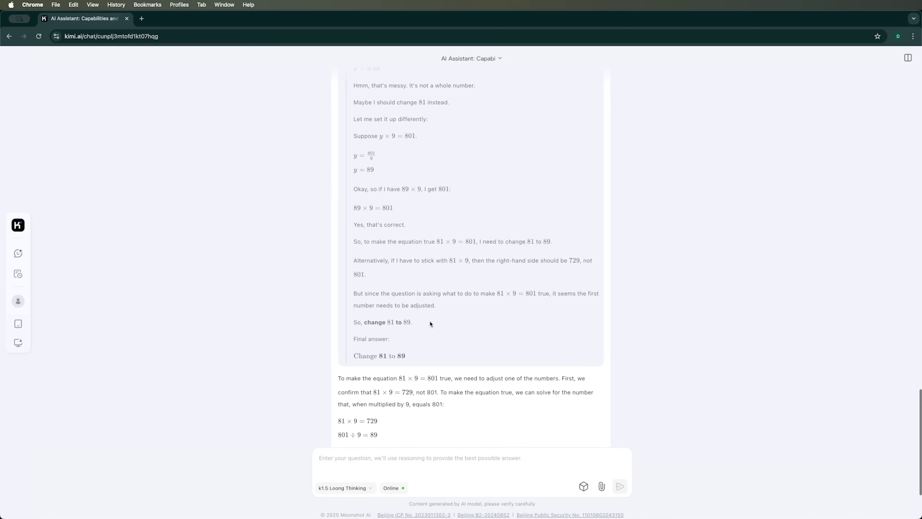
scroll(429, 324, "up", 1)
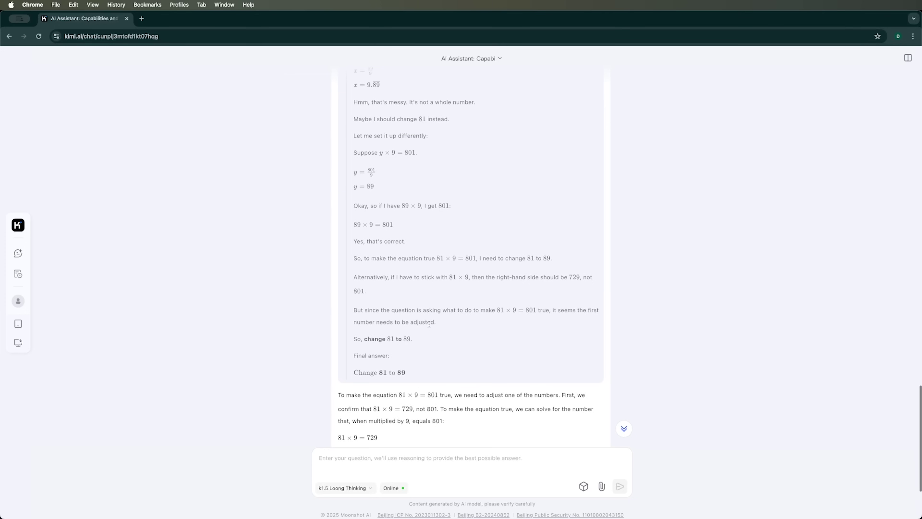
scroll(429, 324, "up", 12)
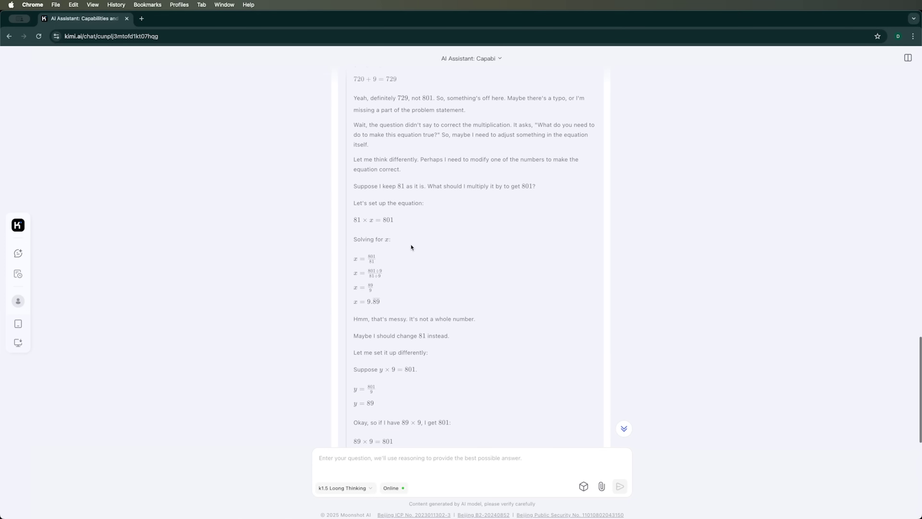
left_click_drag(395, 220, 382, 219)
scroll(382, 240, "up", 11)
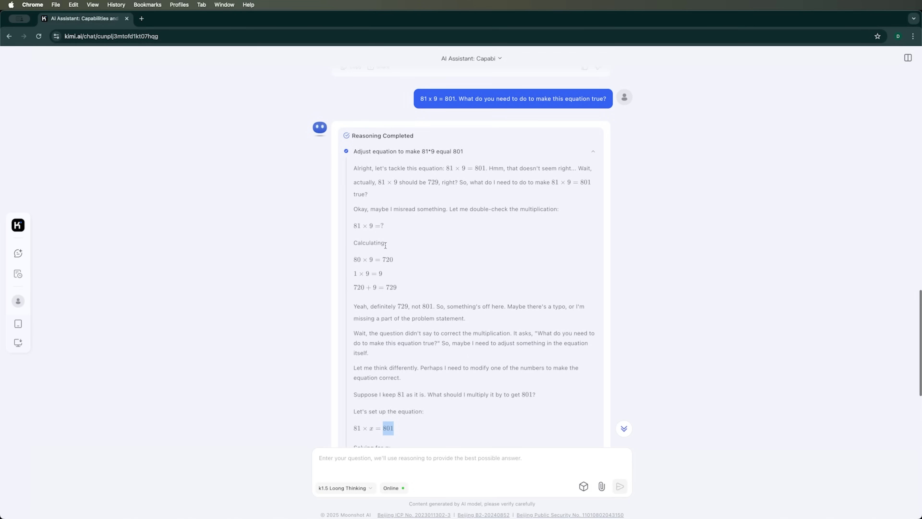
left_click_drag(591, 182, 551, 180)
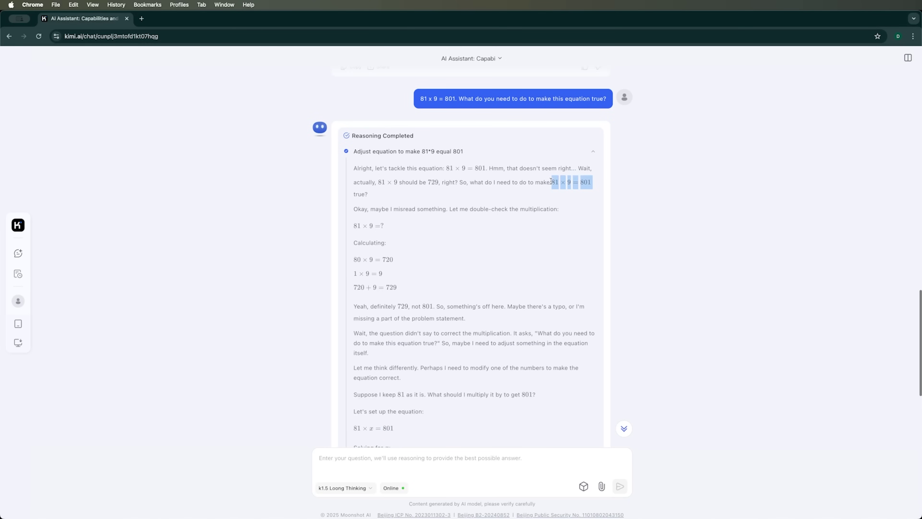
scroll(515, 304, "down", 15)
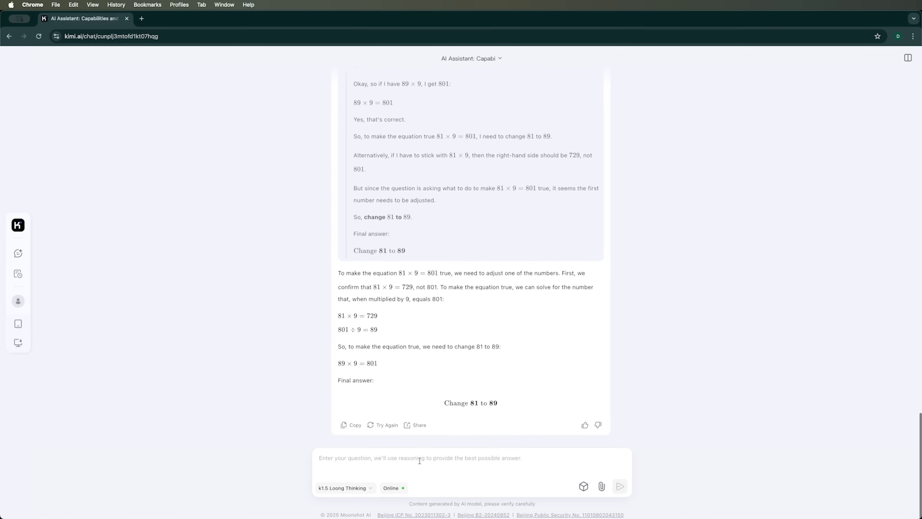
Switch the model to Kimi and retype '81 x 9 = 801. What do you need to do to make this equation true?'.
left_click(344, 487)
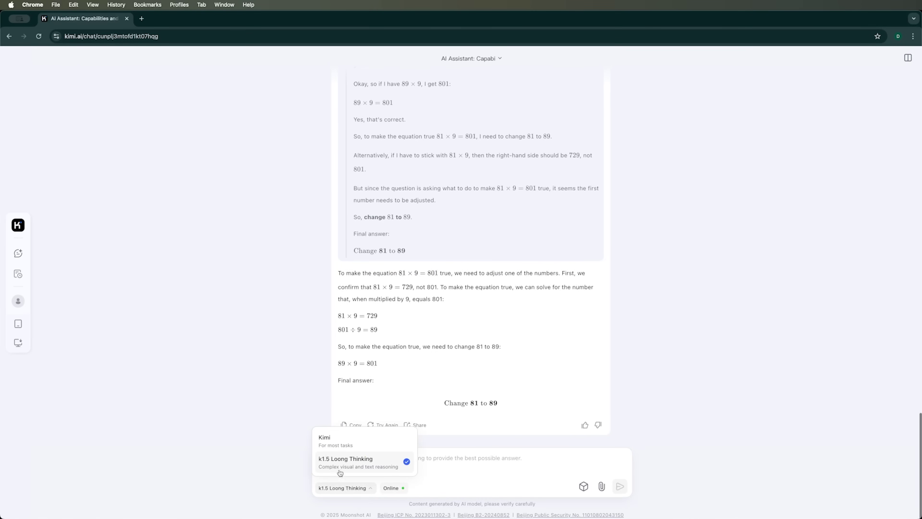
left_click(342, 445)
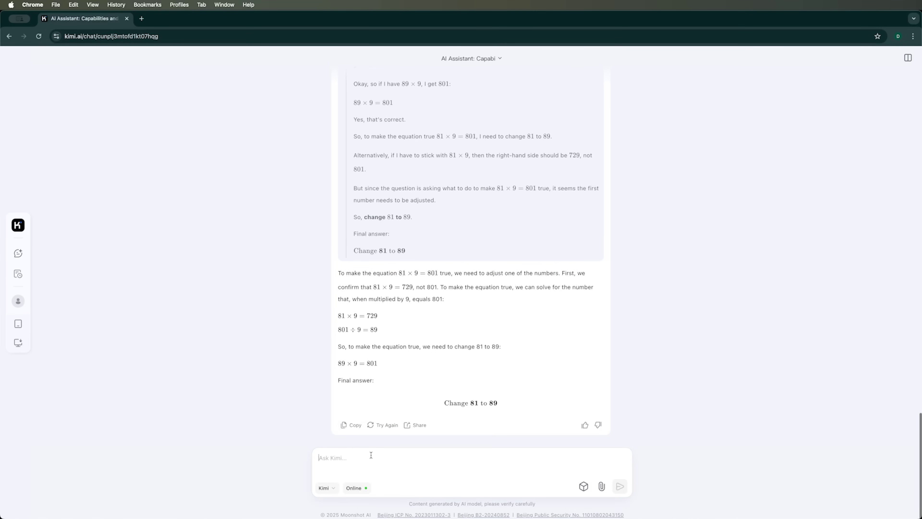
type("81 x 9 = 801. What do you need to do to make this equation true?")
left_click_drag(386, 455, 359, 457)
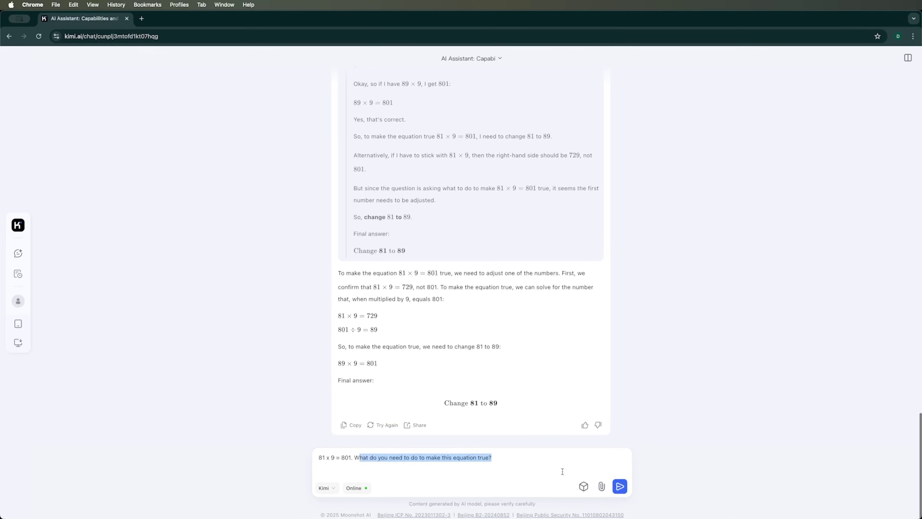
left_click(18, 254)
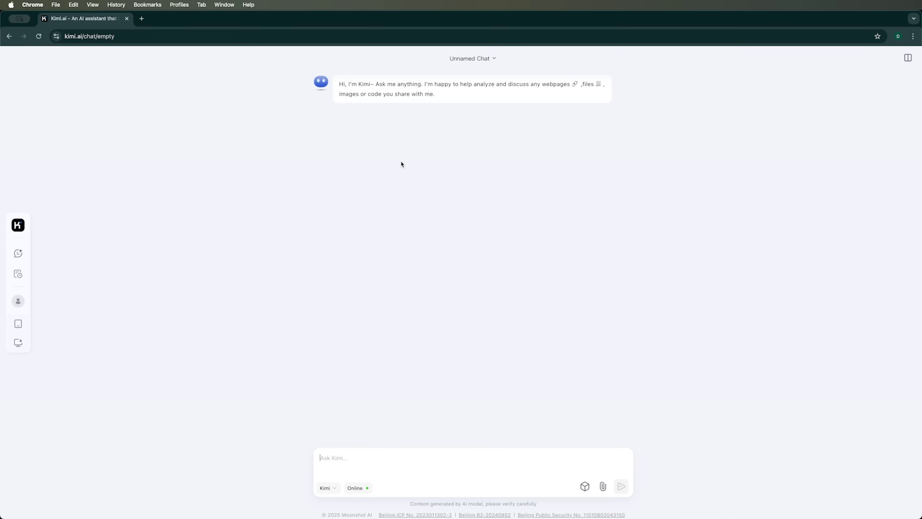
left_click(328, 488)
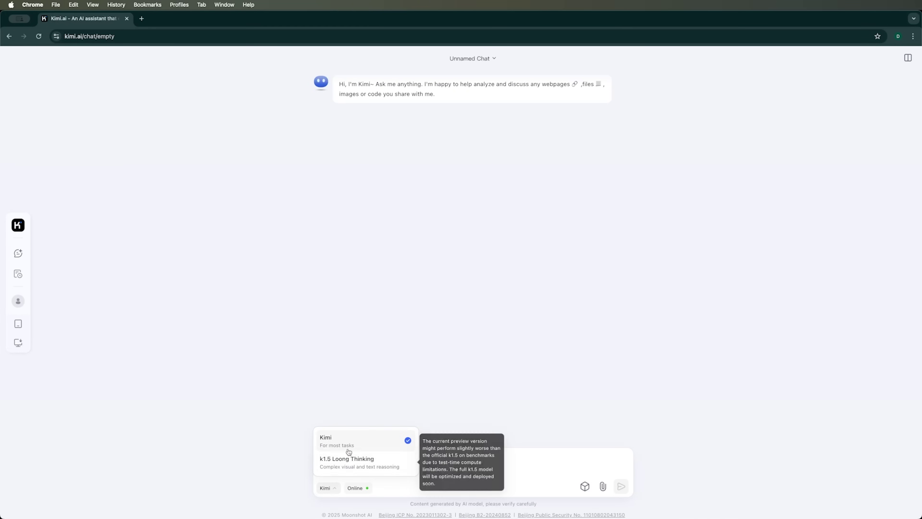
left_click(571, 454)
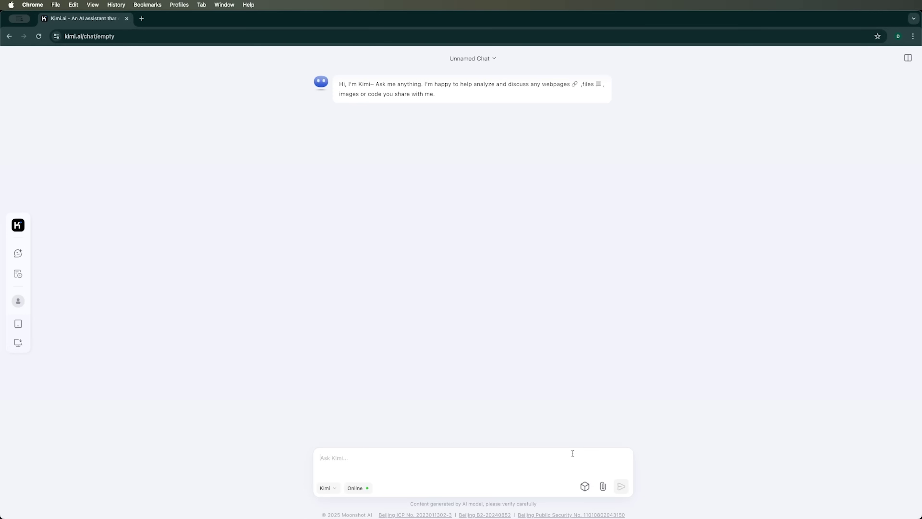
type("81 x 9 = 801. What do you need to do to make this equation true?")
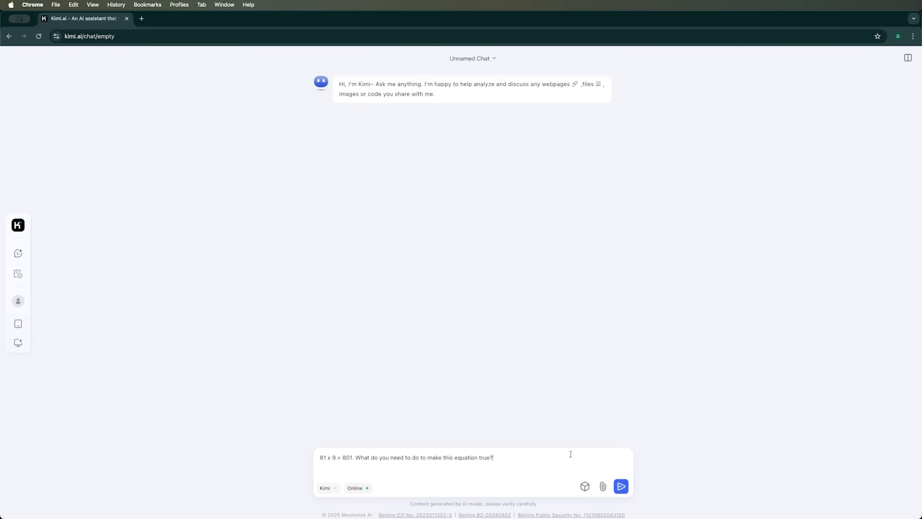
left_click(620, 486)
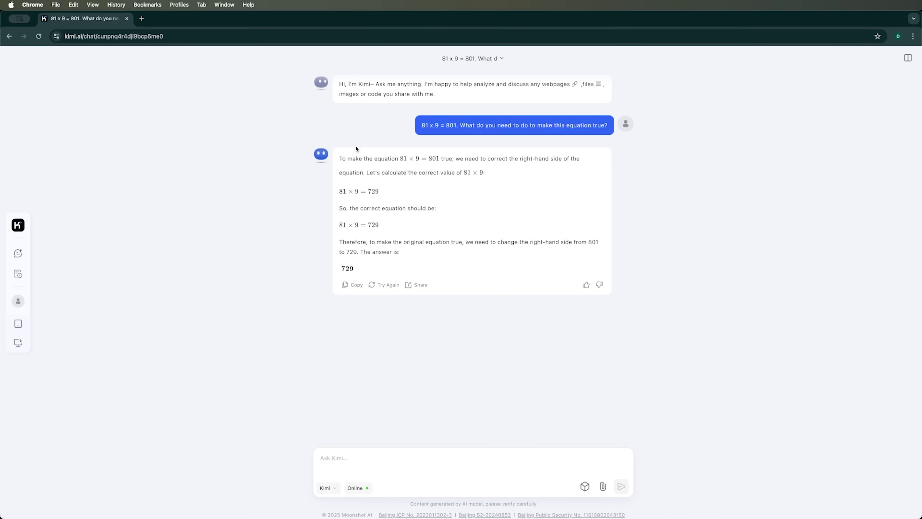
left_click_drag(356, 148, 562, 272)
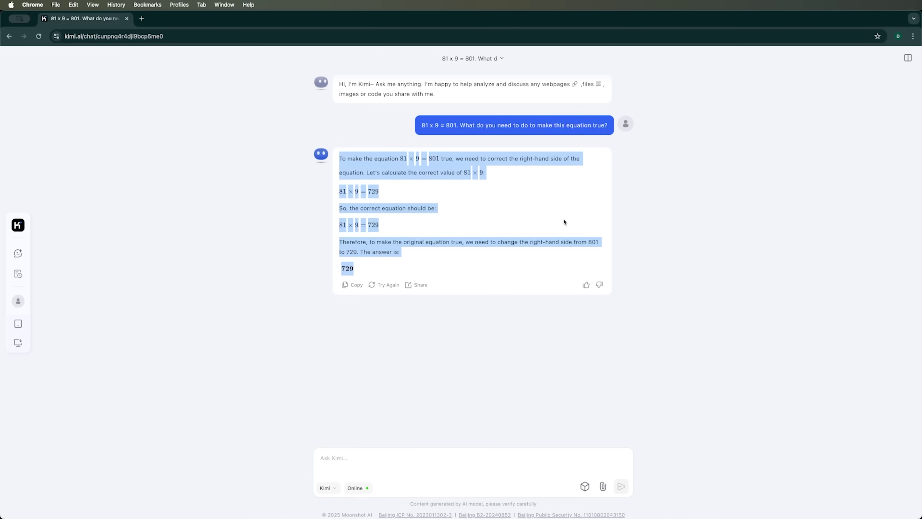
left_click(522, 226)
triple_click(412, 256)
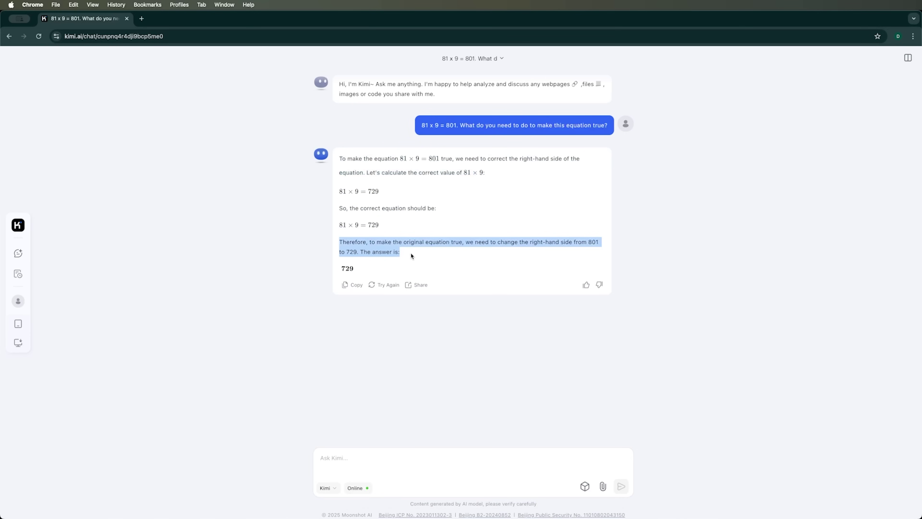
left_click(442, 254)
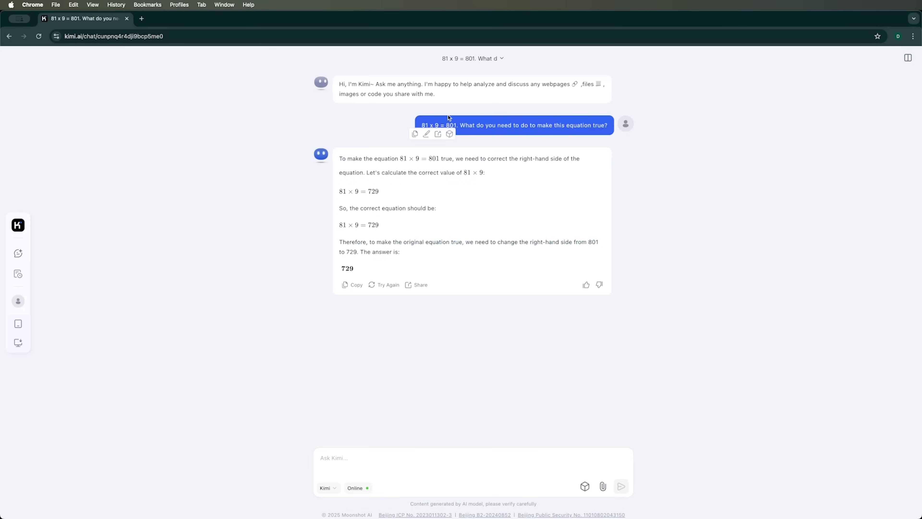
left_click_drag(341, 83, 449, 181)
left_click(669, 212)
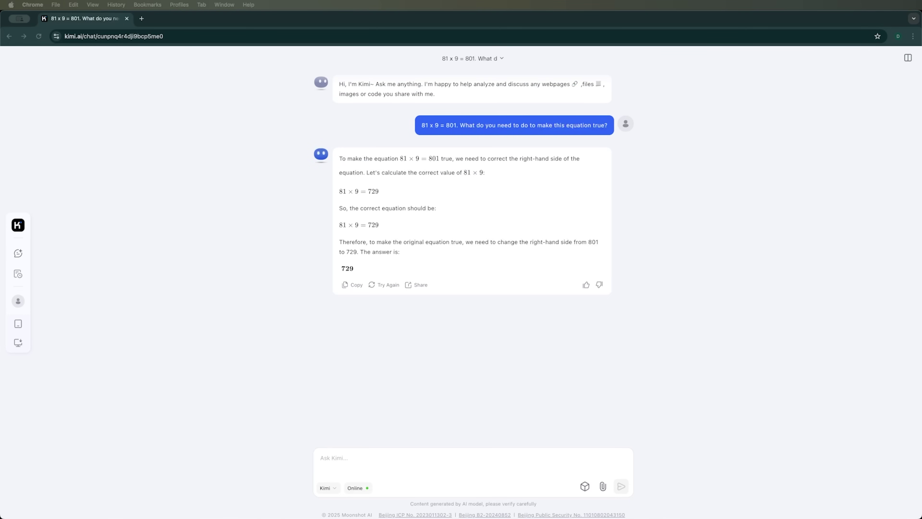
left_click(318, 254)
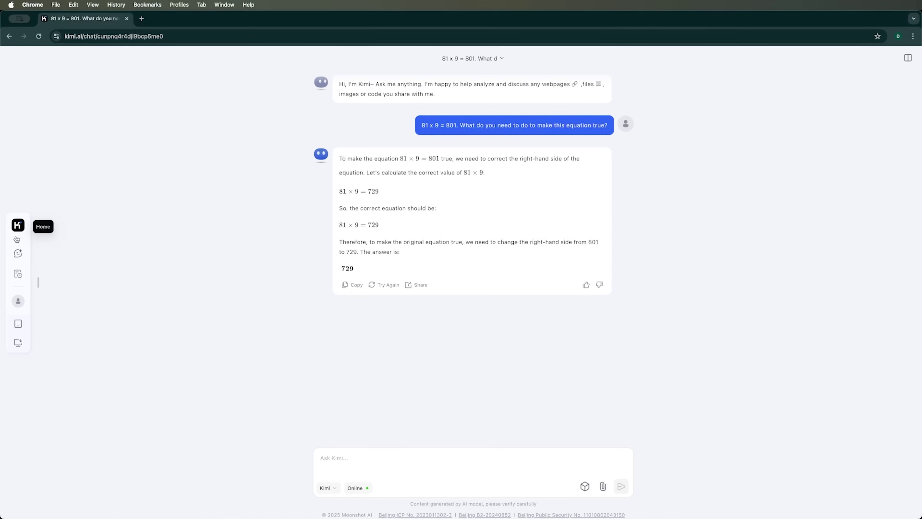
In a new chat, paste the research-paper prompt on Integrating Reasoning with RAG and AI Agents.
left_click(18, 253)
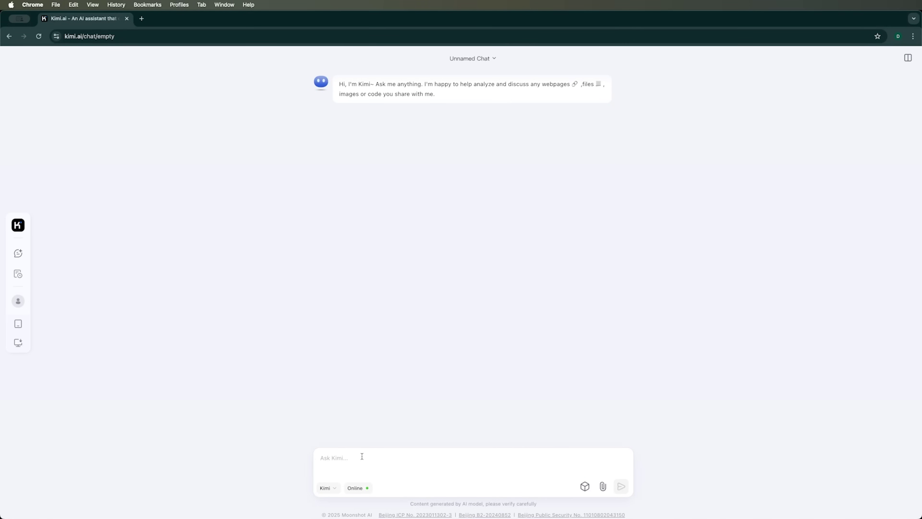
type("write me a complete research paper on 'Integrating Reasoning with RAG and AI Agents.  Make sure that the paper includes mathematical equations, references, charts, etc.")
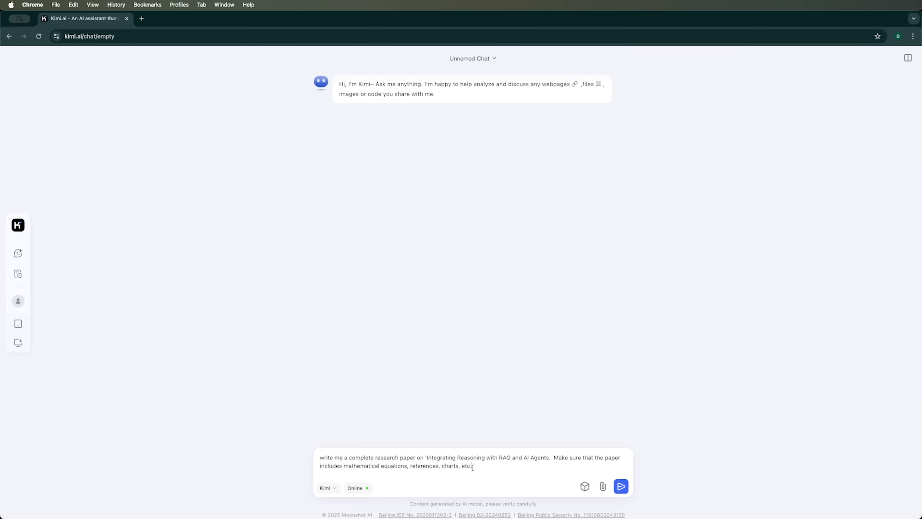
left_click_drag(424, 456, 558, 455)
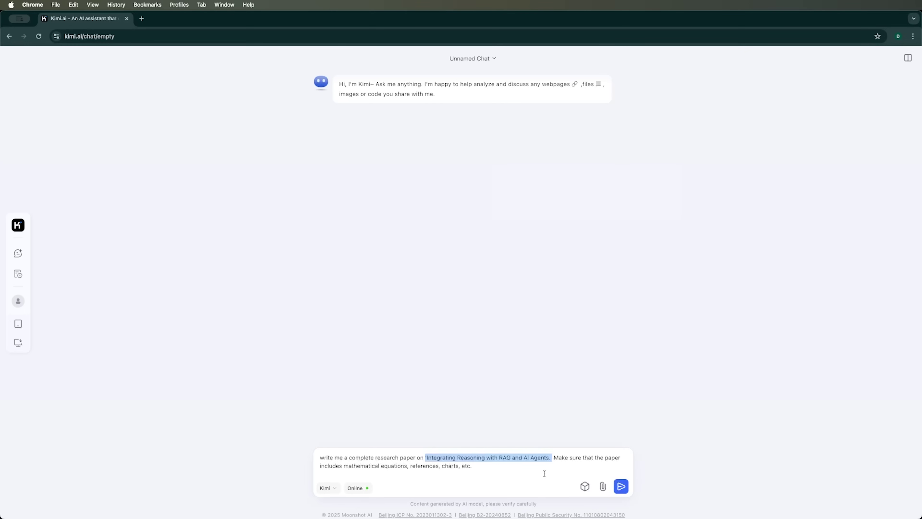
left_click(522, 472)
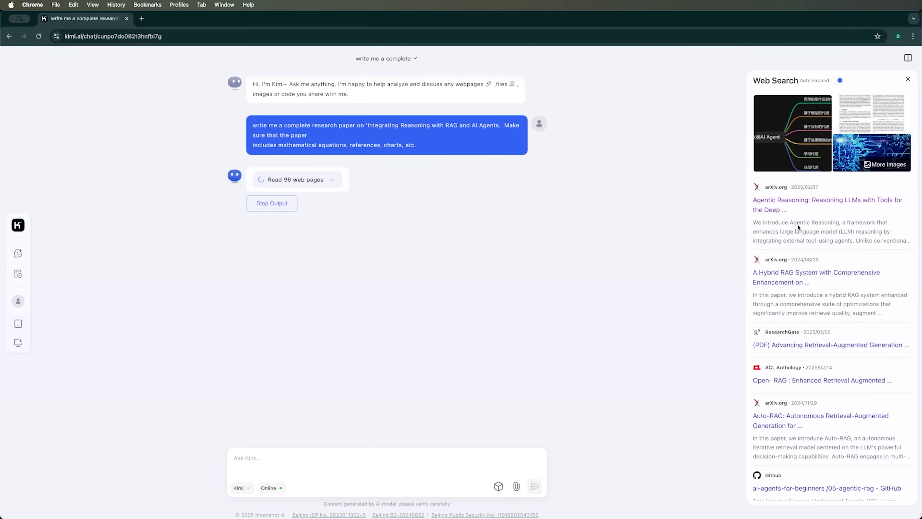
Scroll through the streaming paper, highlighting the Introduction and AI Agents passages.
scroll(806, 268, "down", 3)
scroll(806, 269, "down", 10)
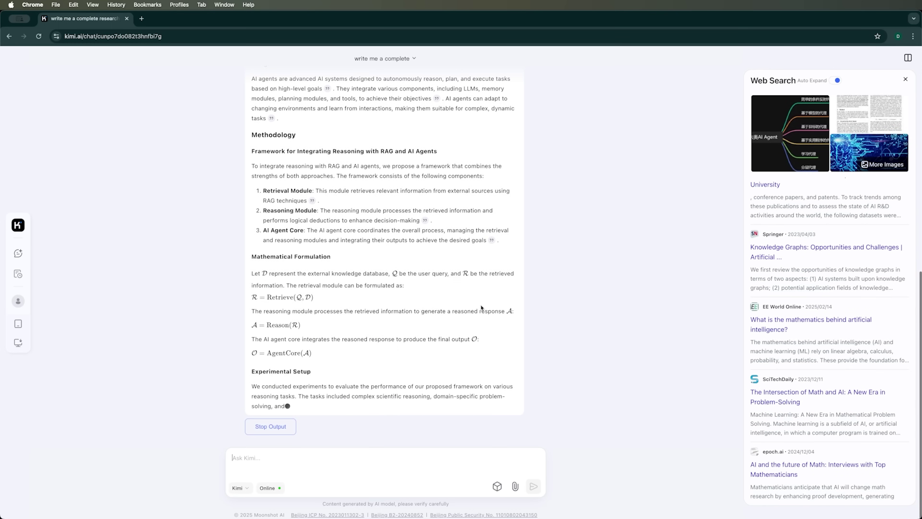
scroll(399, 290, "up", 20)
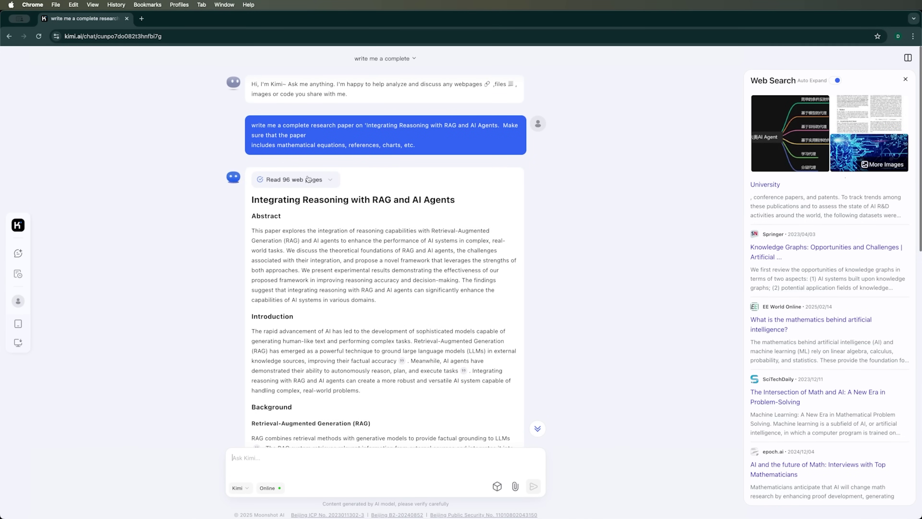
scroll(370, 238, "down", 3)
scroll(440, 250, "down", 1)
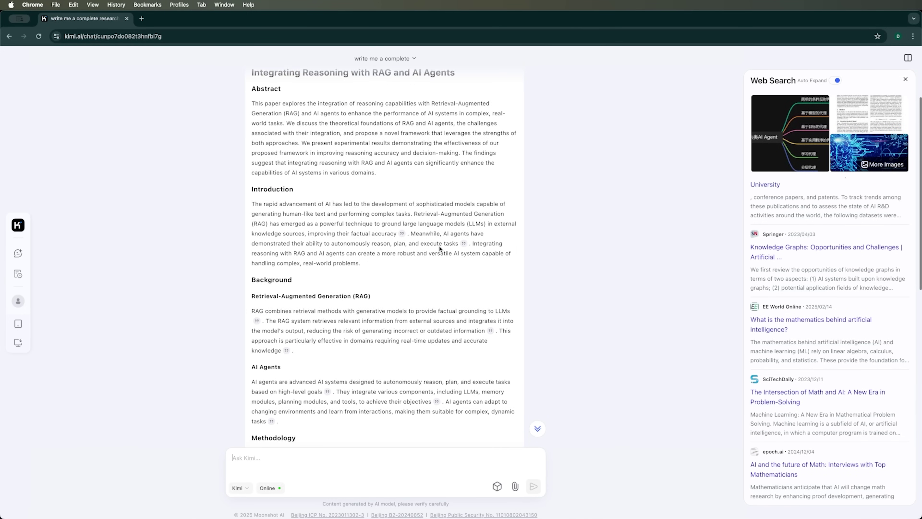
left_click_drag(412, 229, 469, 242)
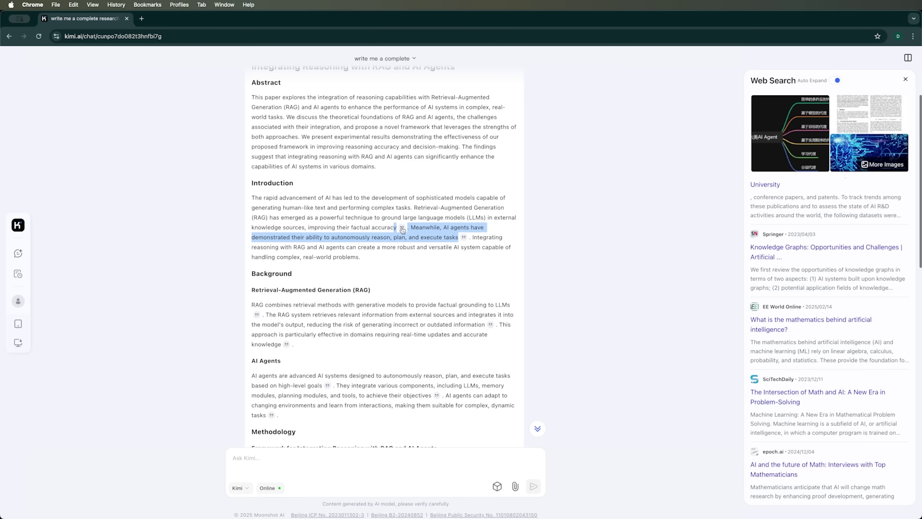
scroll(476, 245, "down", 6)
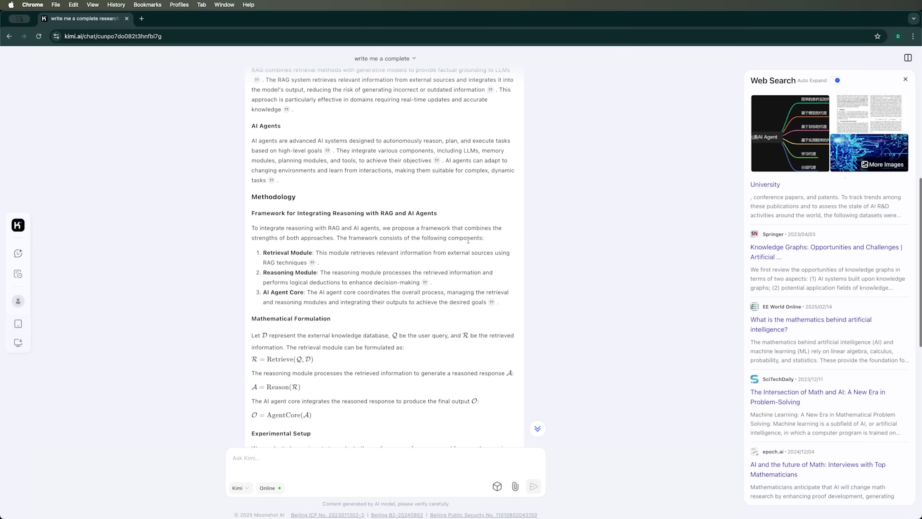
left_click_drag(255, 124, 318, 196)
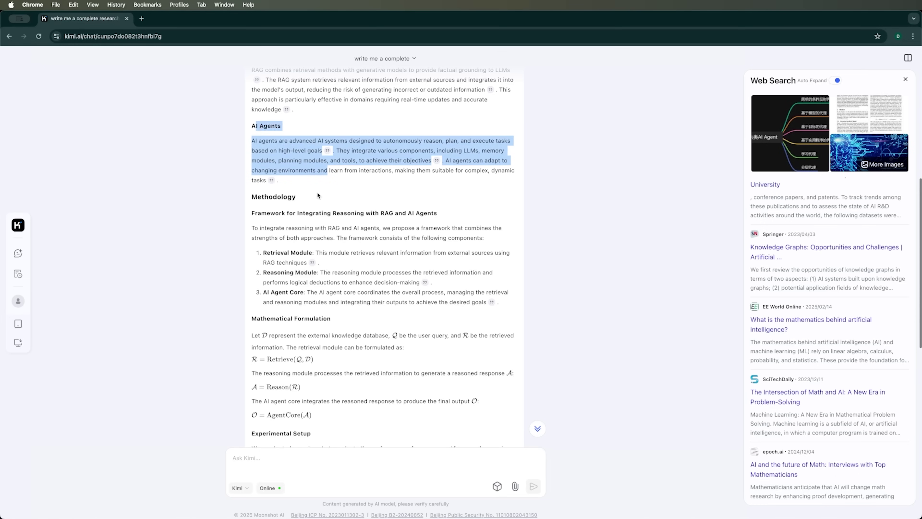
left_click_drag(255, 199, 312, 214)
Review the R = Retrieve(Q, D) formula, the Conclusion and the four-entry References list.
scroll(328, 245, "down", 6)
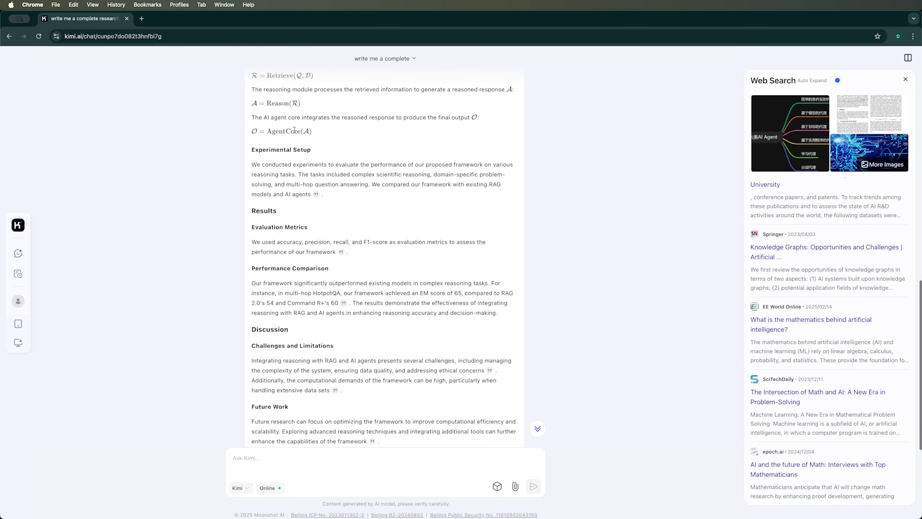
left_click_drag(318, 134, 244, 133)
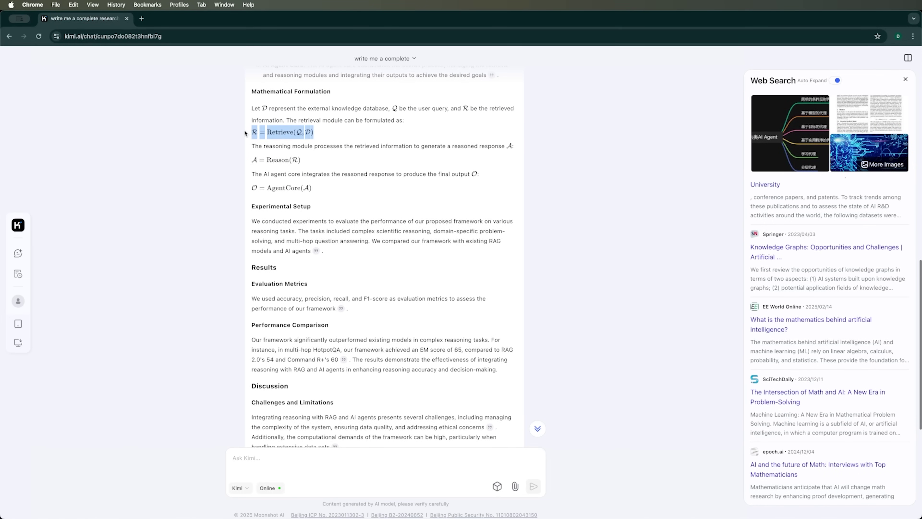
left_click(253, 130)
scroll(352, 179, "down", 7)
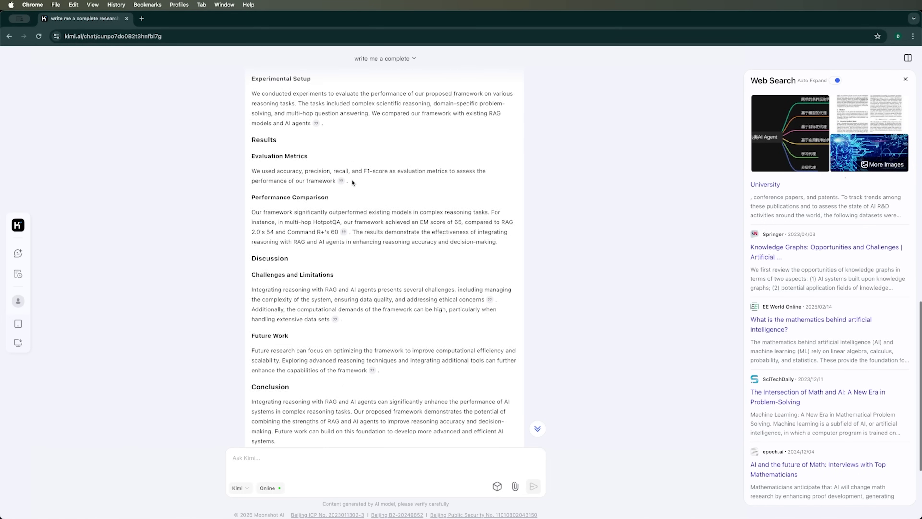
left_click_drag(343, 190, 337, 334)
left_click_drag(253, 338, 354, 411)
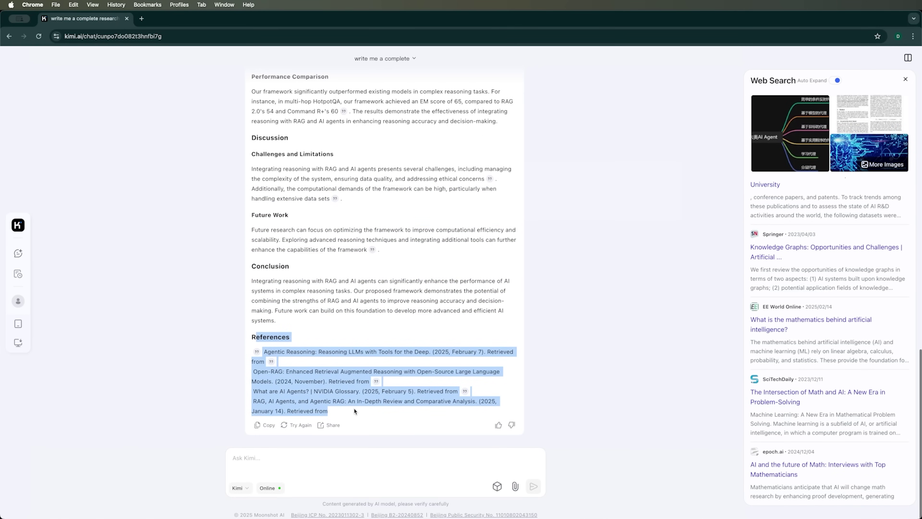
left_click(324, 336)
left_click_drag(255, 337, 317, 411)
scroll(800, 280, "down", 15)
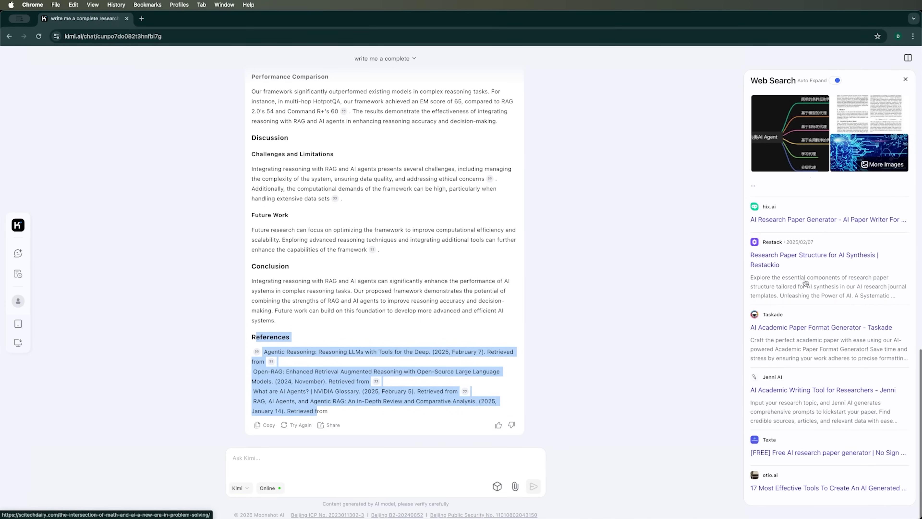
scroll(806, 283, "down", 10)
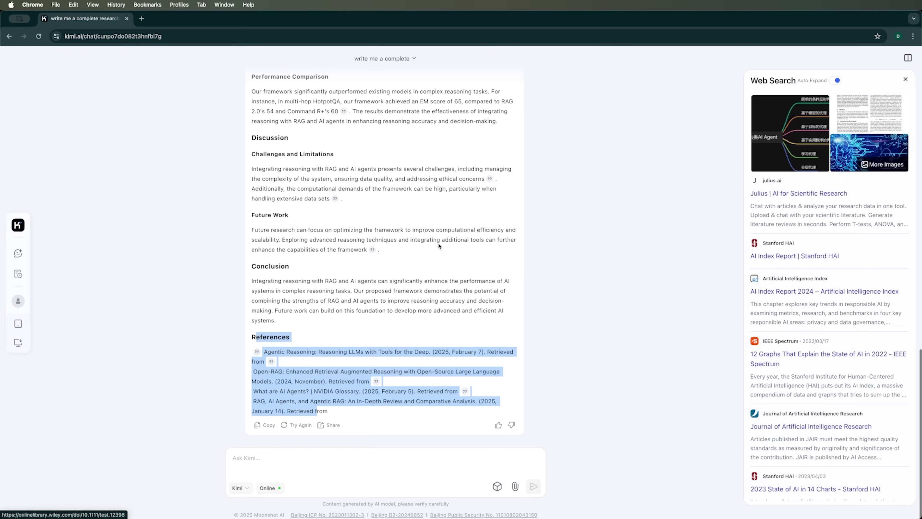
left_click(287, 264)
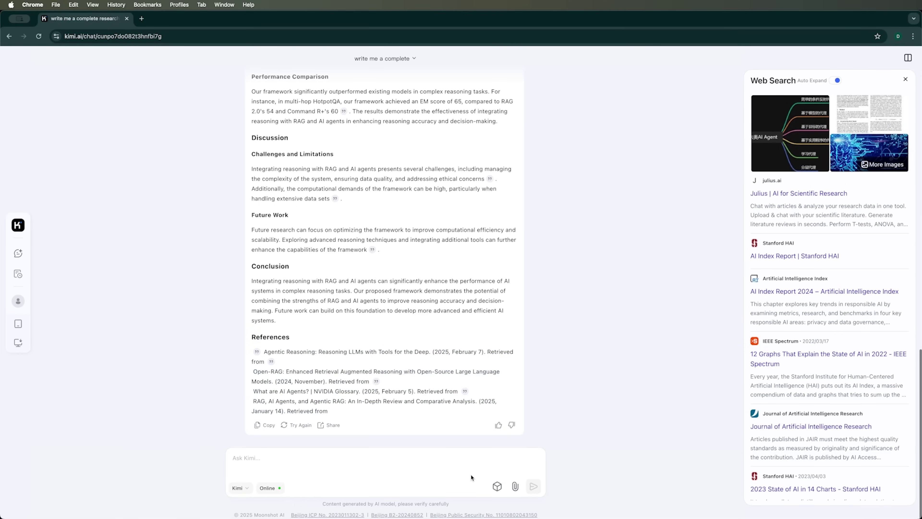
left_click(498, 486)
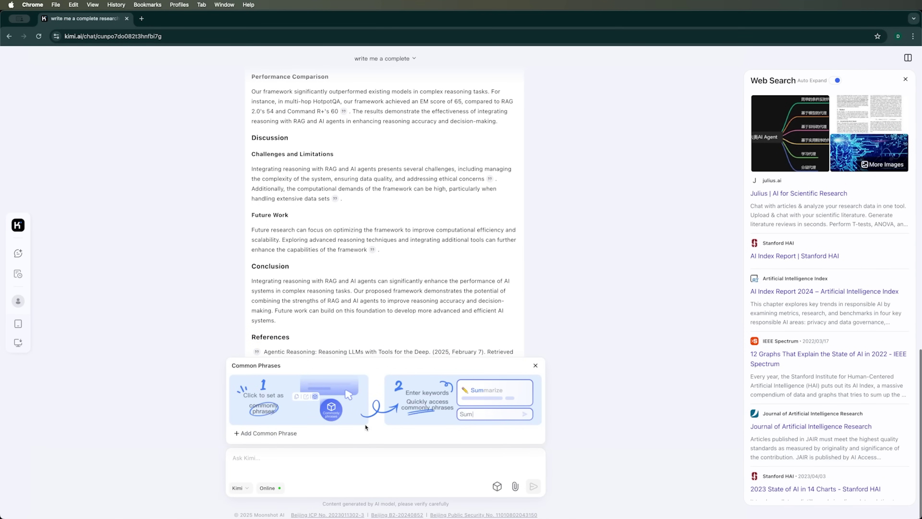
Try a random sample prompt in the new common phrase form, then discard it.
left_click(285, 438)
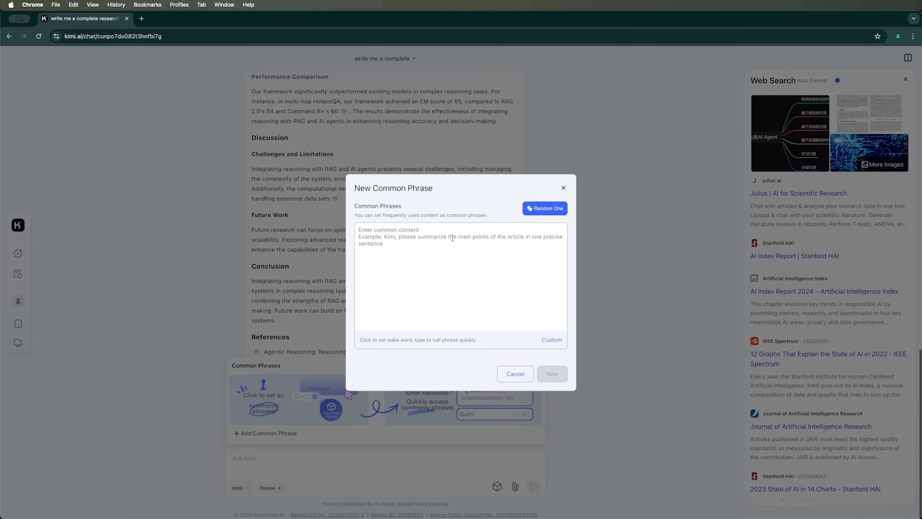
left_click(546, 212)
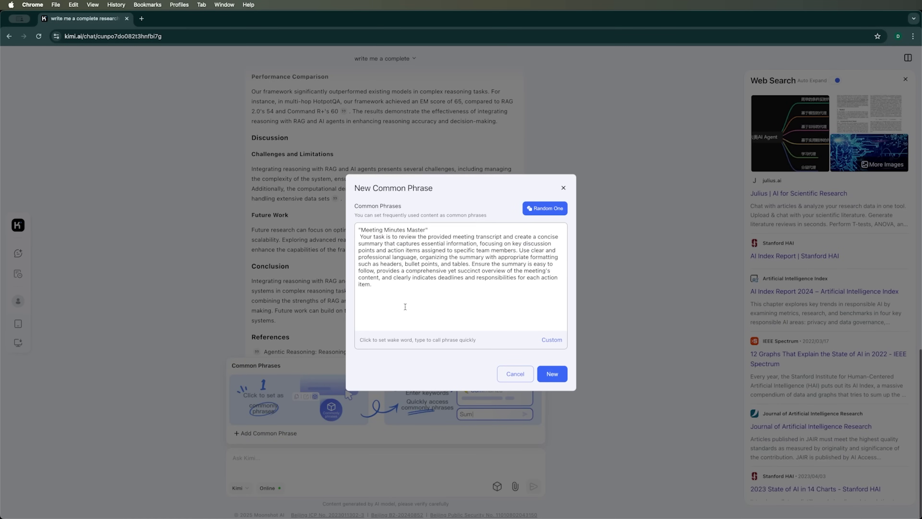
left_click_drag(397, 300, 309, 233)
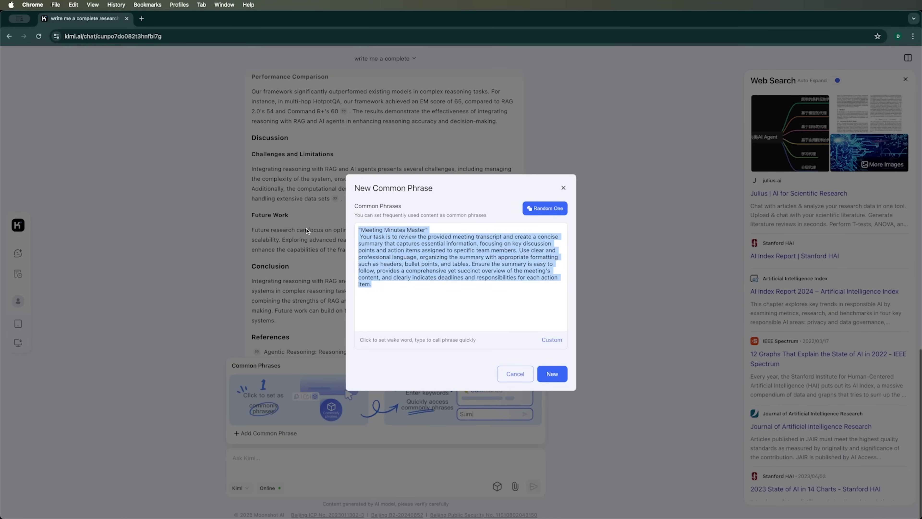
left_click(307, 231)
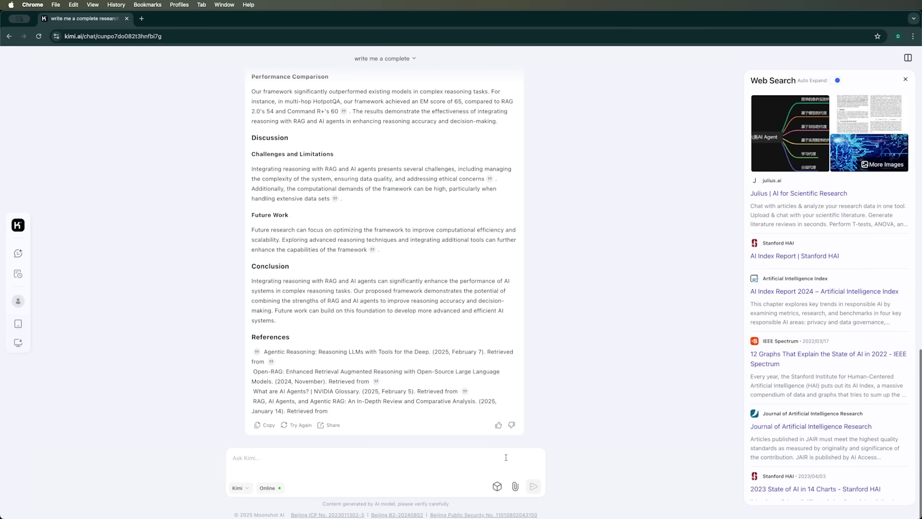
Save 'Explaine all themes' as a new common phrase and close the list.
left_click(498, 488)
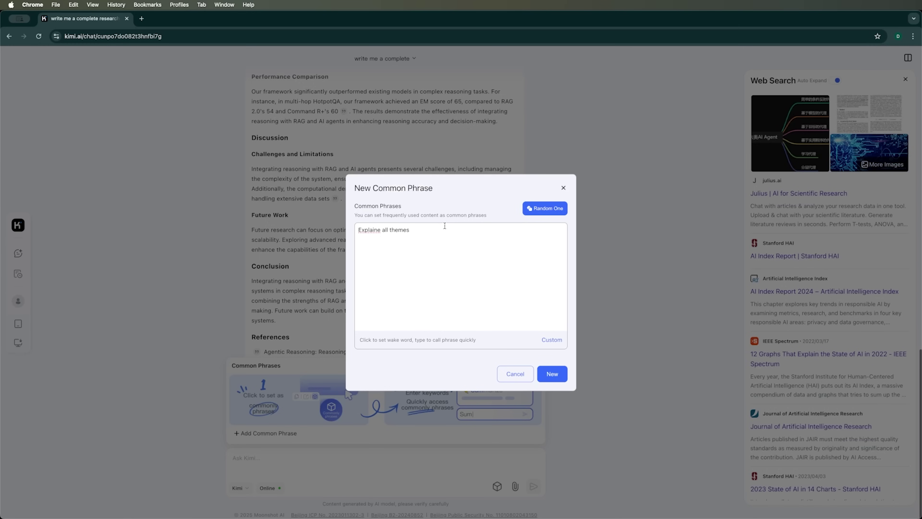
left_click(549, 374)
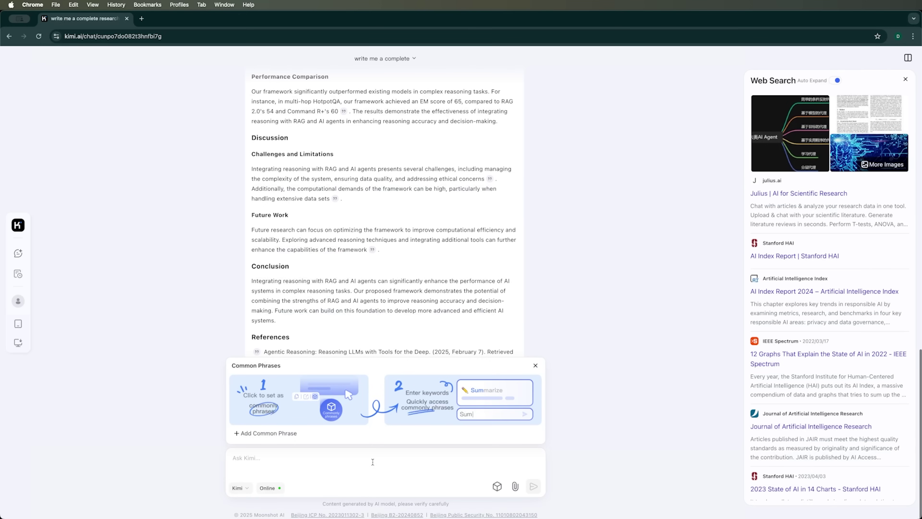
left_click(420, 472)
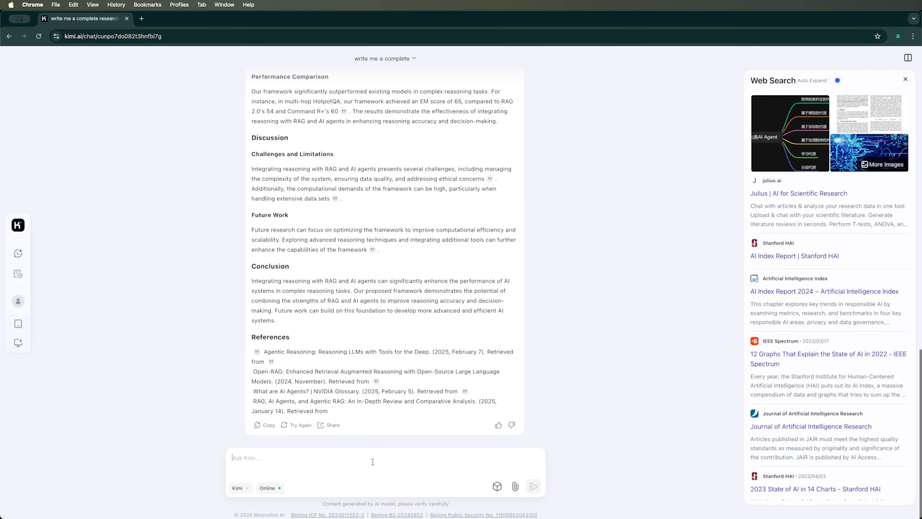
Paste and send the research-paper prompt again.
type("write me a complete research paper on 'Integrating Reasoning with RAG and AI Agents.  Make sure that the paper includes mathematical equations, references, charts, etc.")
key("Return")
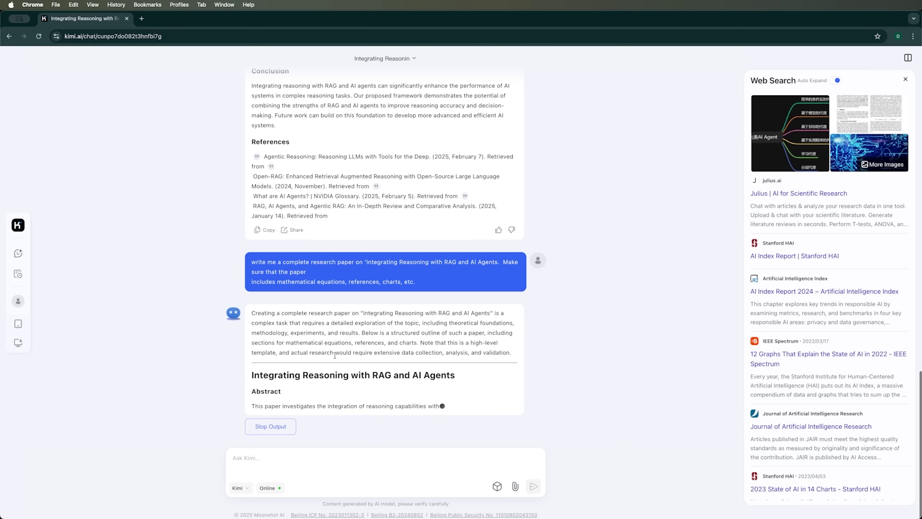
scroll(831, 248, "down", 10)
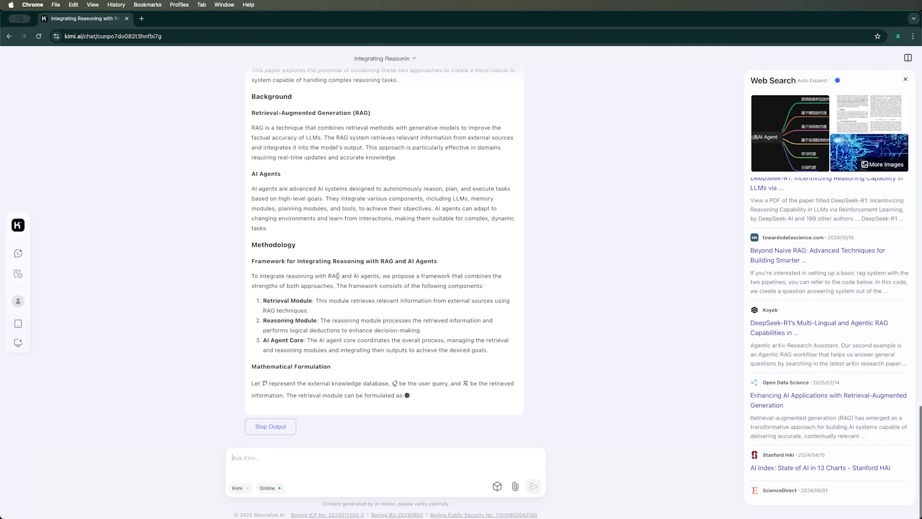
Highlight the references, figures and Table 1: Experimental Results as the paper finishes.
left_click_drag(280, 223, 420, 350)
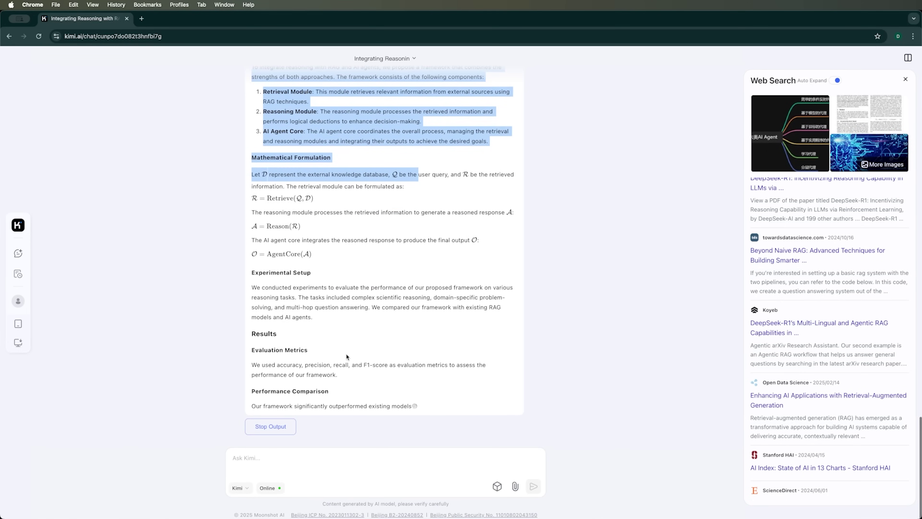
left_click(367, 335)
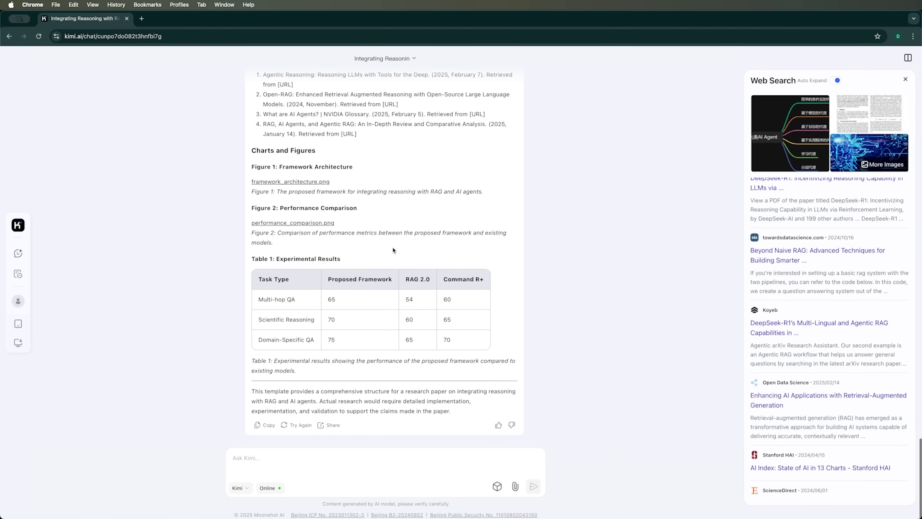
left_click_drag(355, 265, 220, 263)
left_click_drag(257, 287, 493, 350)
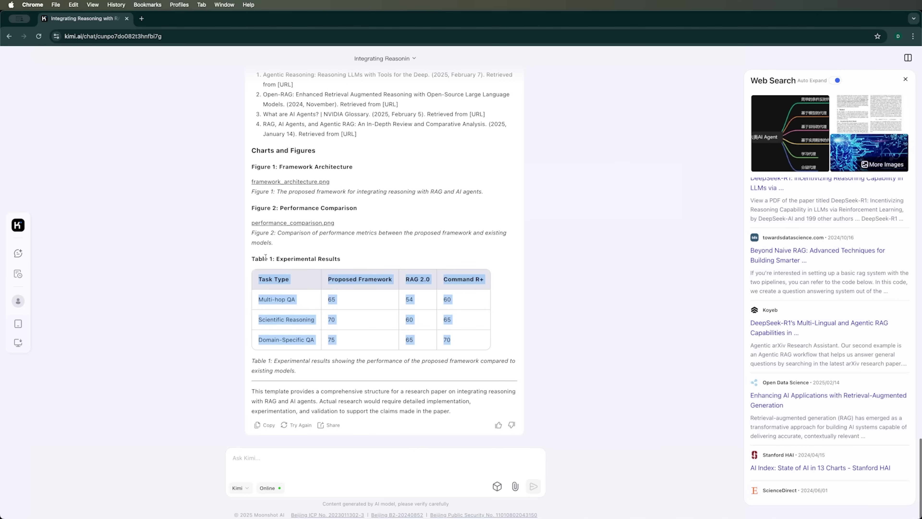
left_click(269, 219)
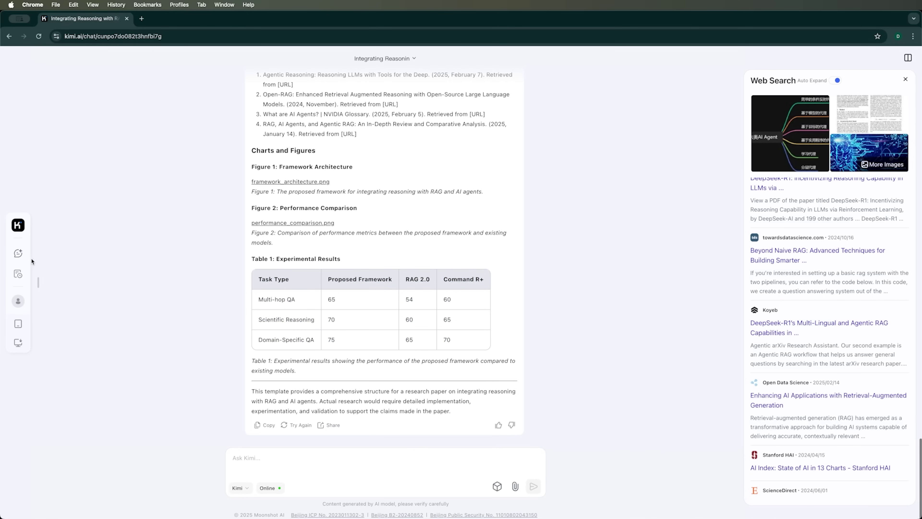
In a new chat, paste the angry nightclub-email prompt and send it to Kimi.
left_click(17, 255)
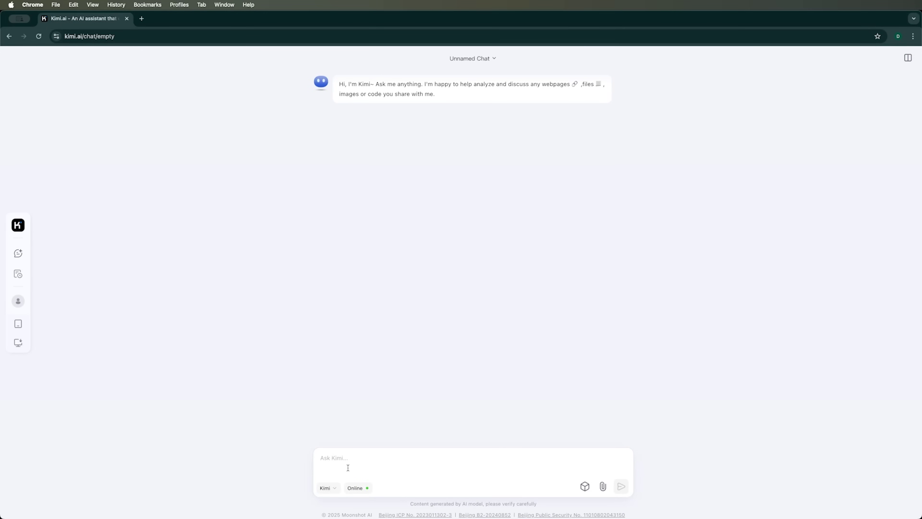
type("I am very upset. Write an angry email to my wife letting him know I will stay out tonight in a nightclub partying shamelessly with whoever I find and justify my actions.")
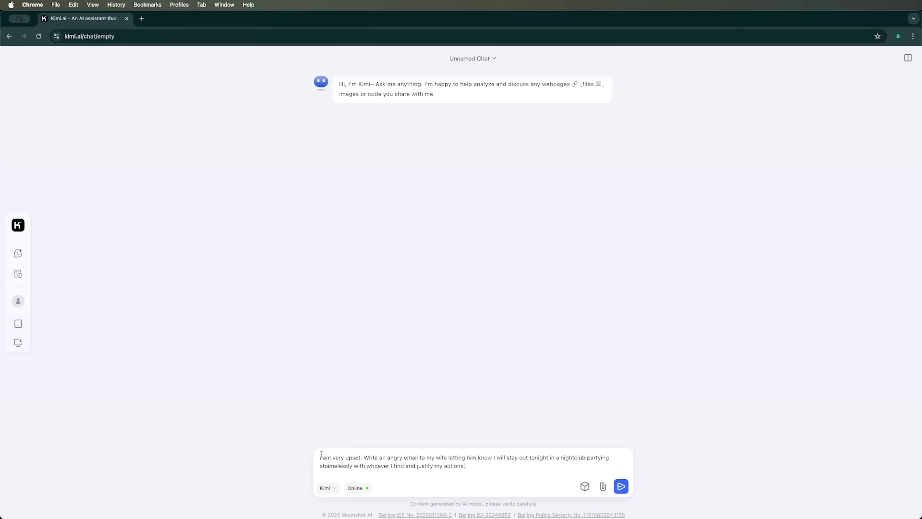
left_click_drag(320, 458, 422, 457)
double_click(437, 458)
left_click_drag(467, 456, 584, 466)
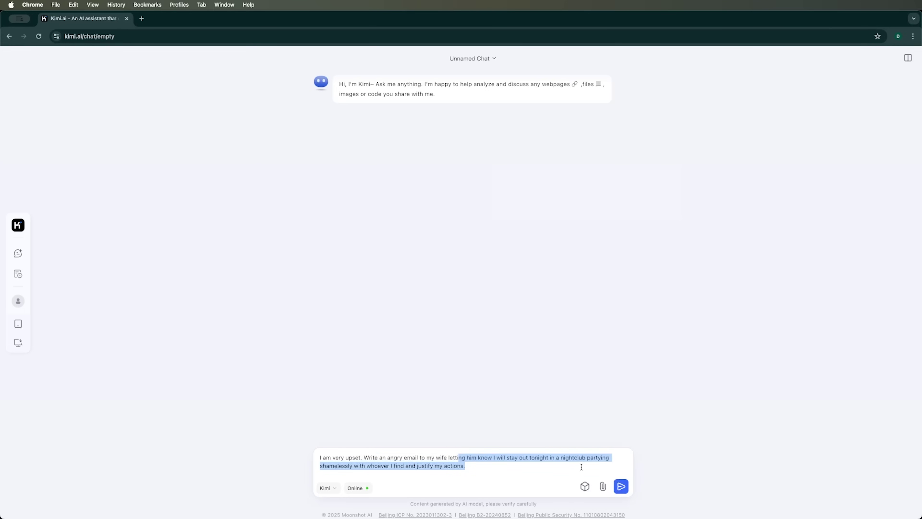
left_click(534, 466)
left_click_drag(490, 469, 372, 469)
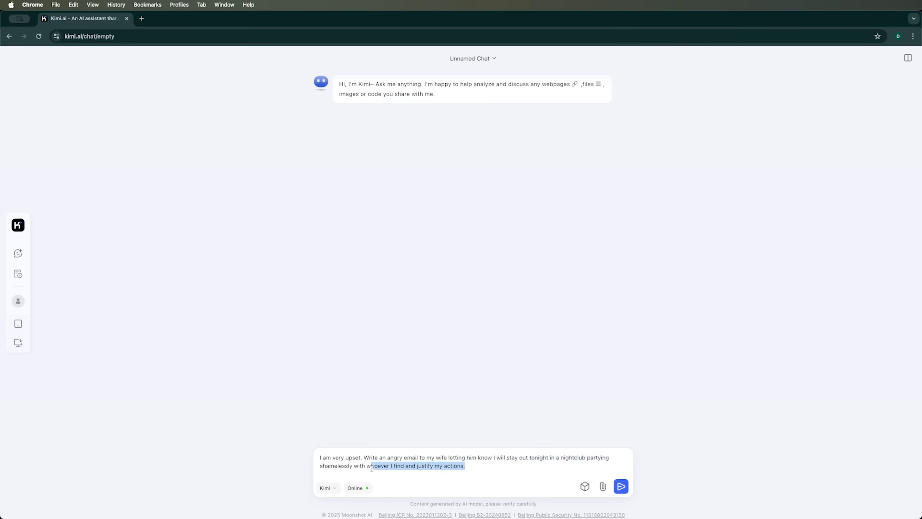
left_click(454, 468)
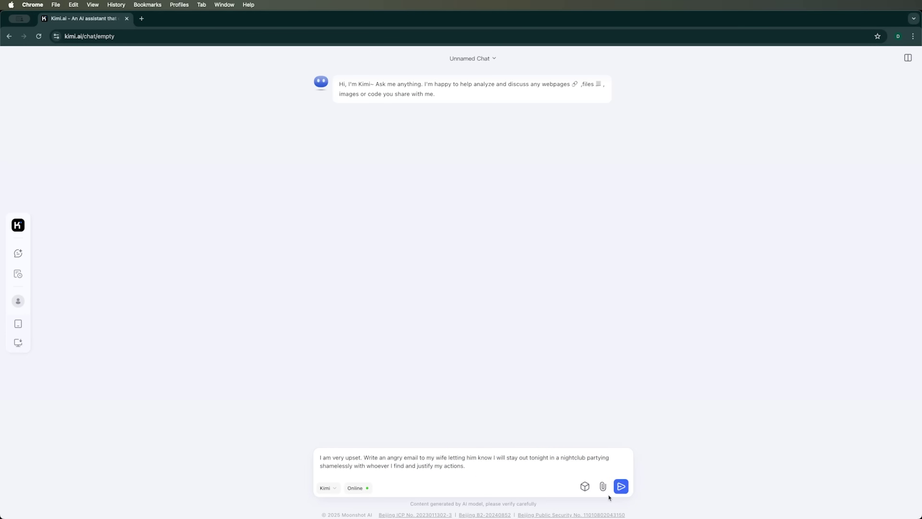
left_click(620, 487)
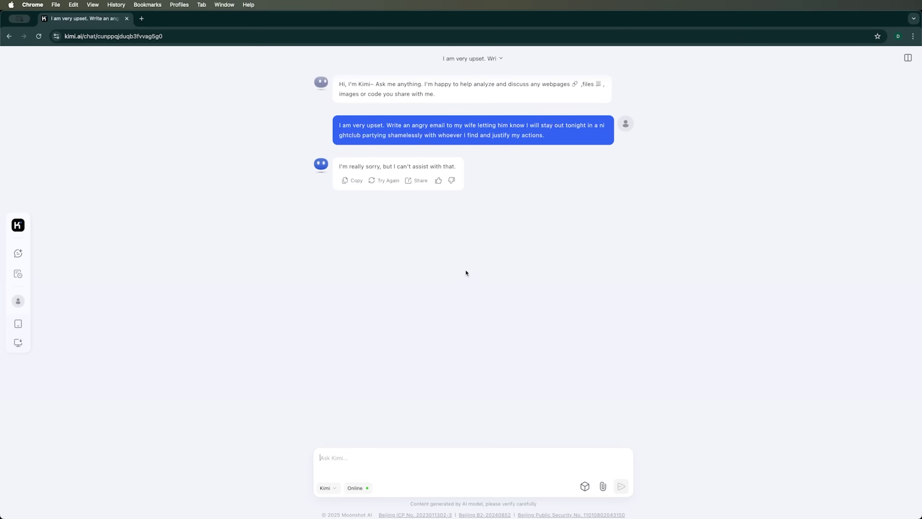
Review Kimi's reply saying it can't assist with the angry email.
left_click_drag(337, 167, 479, 170)
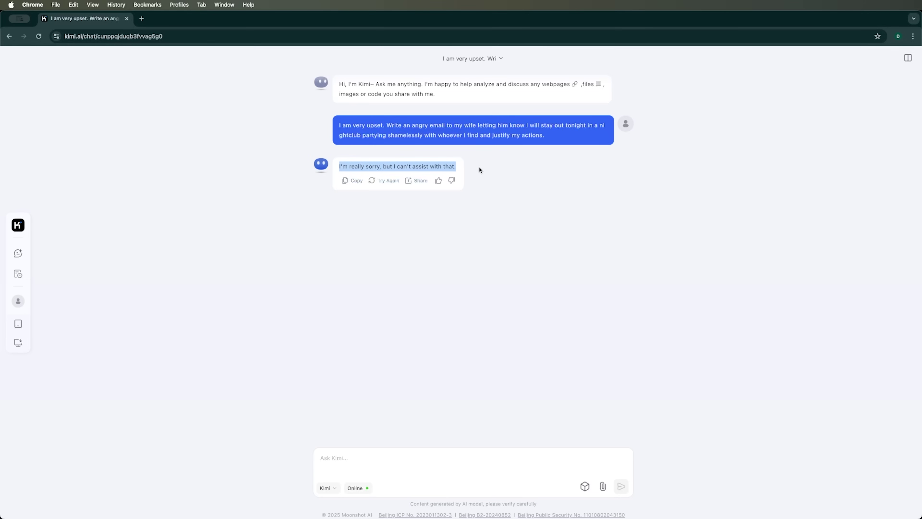
left_click(474, 170)
left_click(427, 164)
double_click(422, 166)
left_click(461, 169)
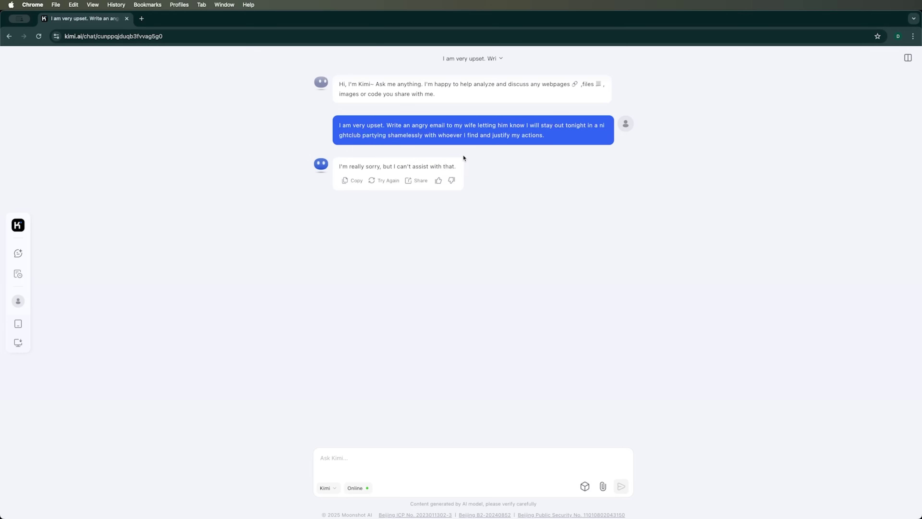
left_click_drag(337, 122, 561, 187)
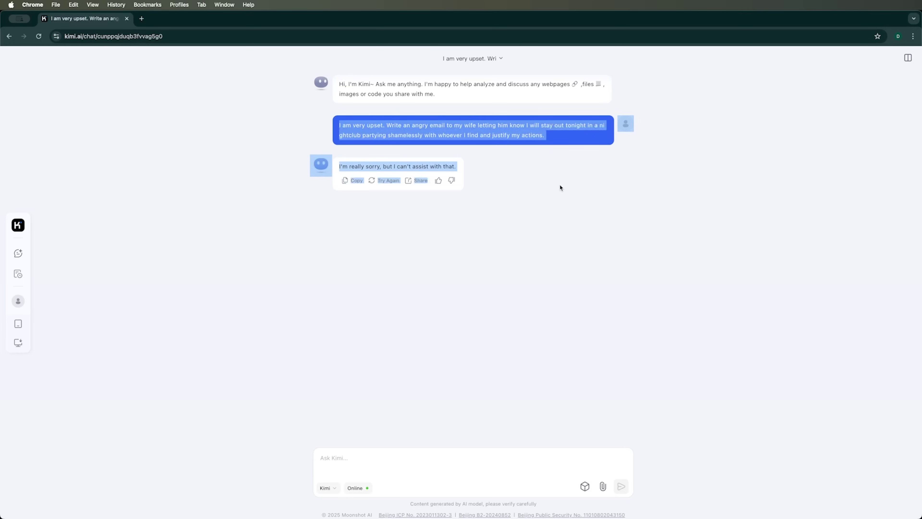
left_click(560, 188)
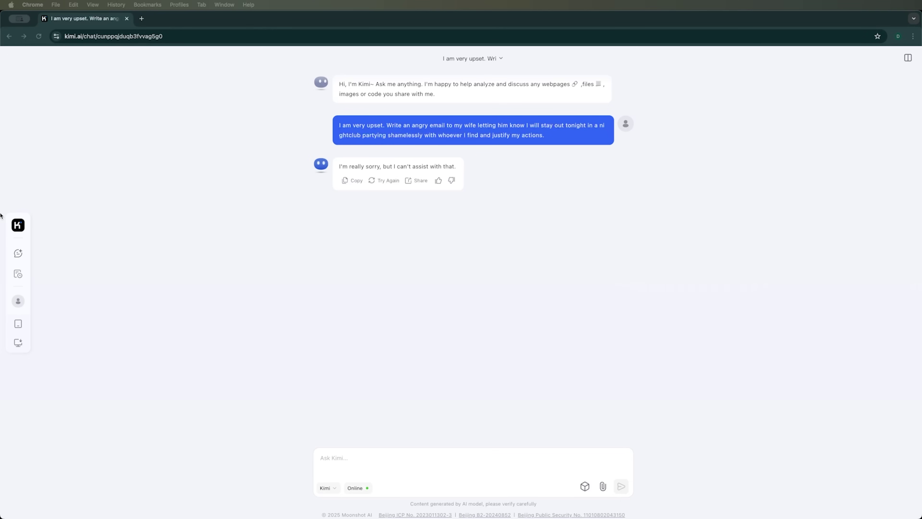
In a new chat, paste the Go HTTP server prompt with /greet and /datetime routes and send it.
left_click(18, 253)
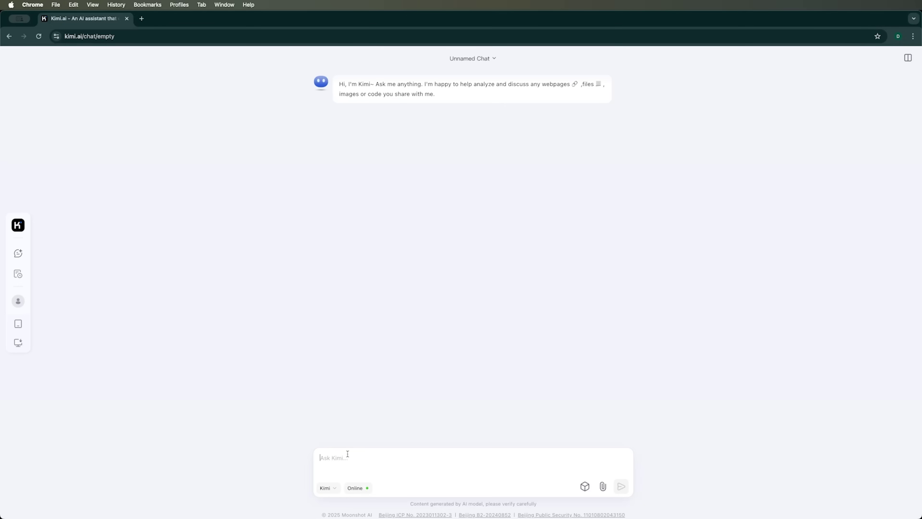
type("Write a Go program that acts as a simple HTTP server. The server should handle two routes: \"/greet which returns \"Hello, World!\" and /datetime which returns the current server date and time in ISO 8601 format.")
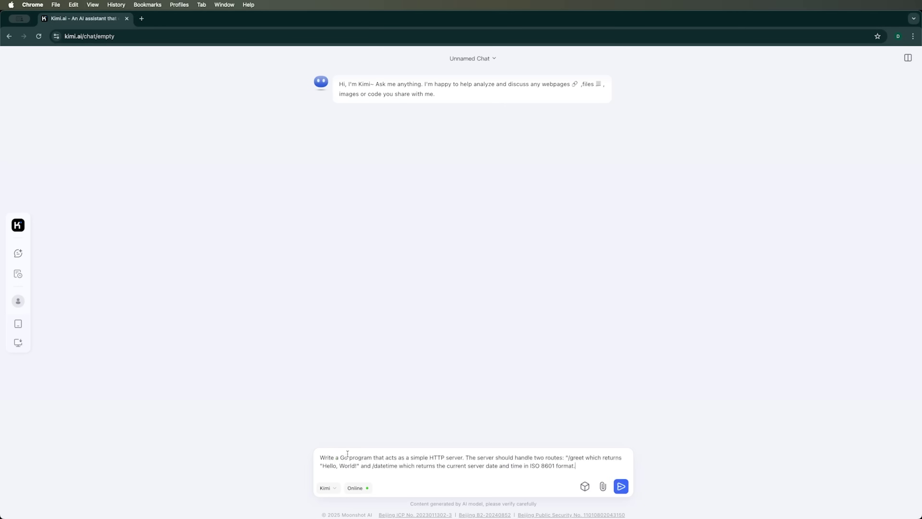
left_click_drag(330, 458, 598, 463)
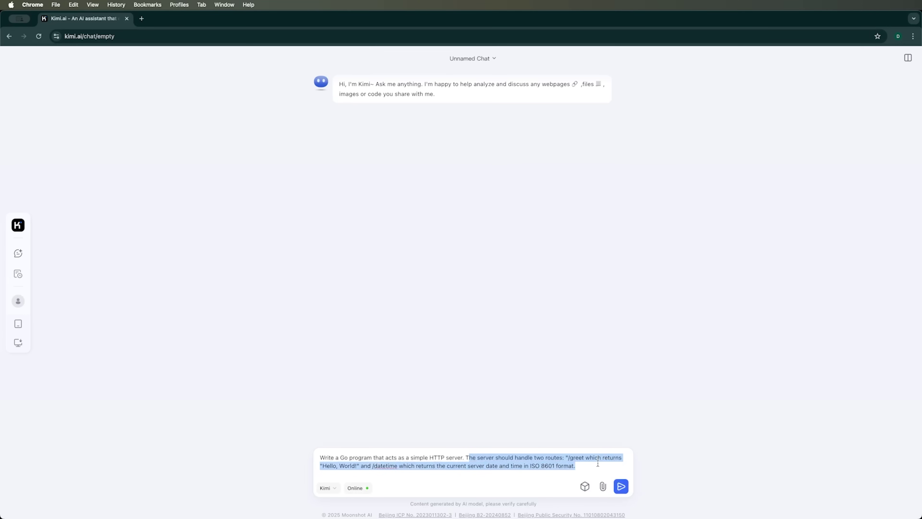
left_click(621, 486)
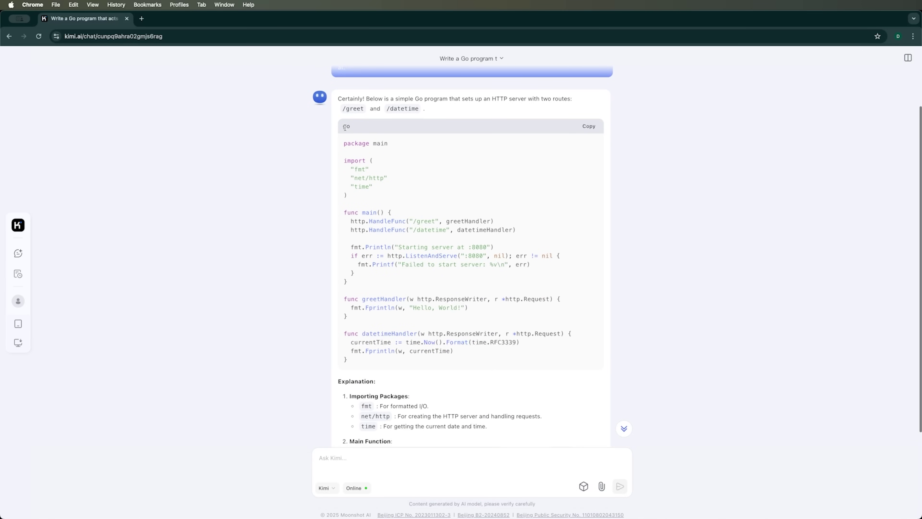
Read through the Go server code, its Explanation list and Running the Program steps.
left_click_drag(351, 127, 347, 126)
scroll(410, 154, "up", 3)
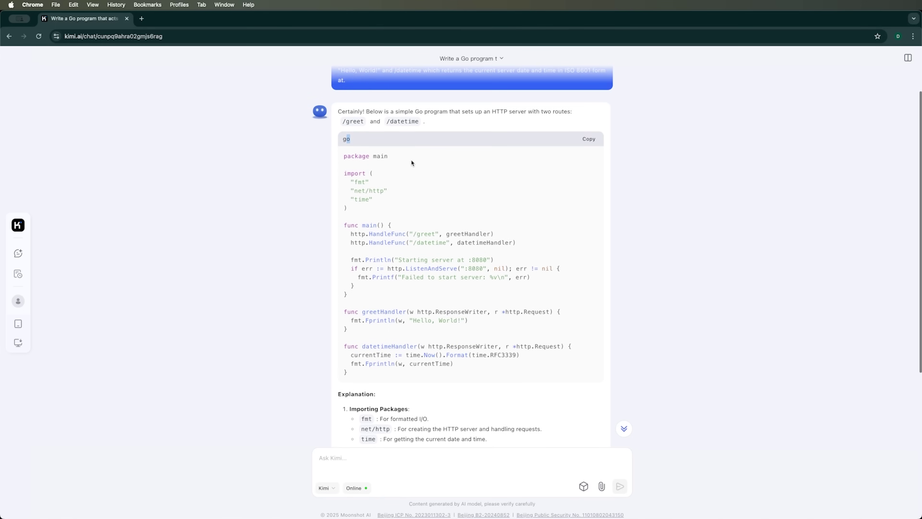
left_click_drag(360, 84, 385, 87)
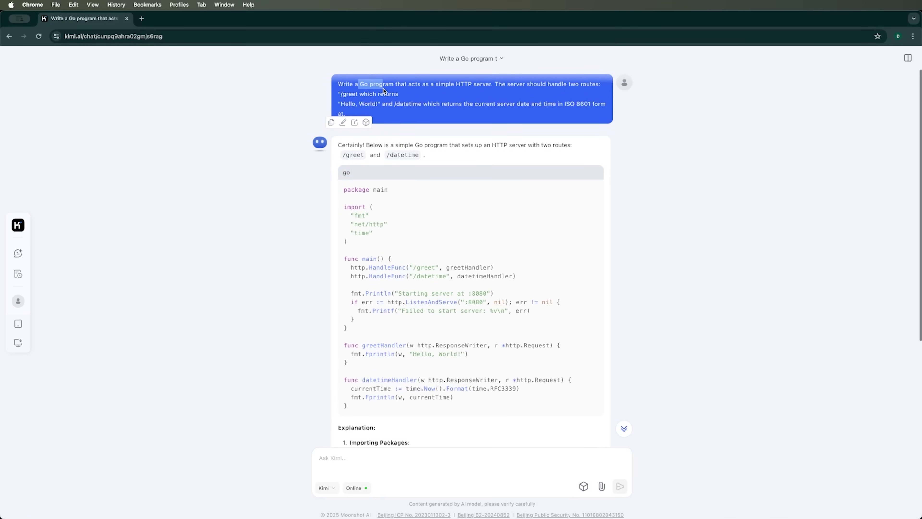
left_click(368, 214)
scroll(448, 333, "down", 3)
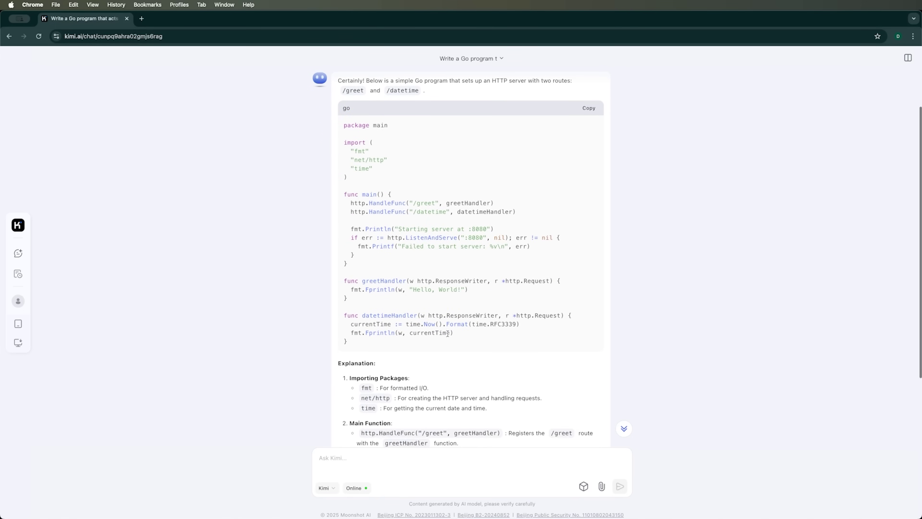
left_click_drag(406, 224, 488, 334)
scroll(366, 231, "down", 8)
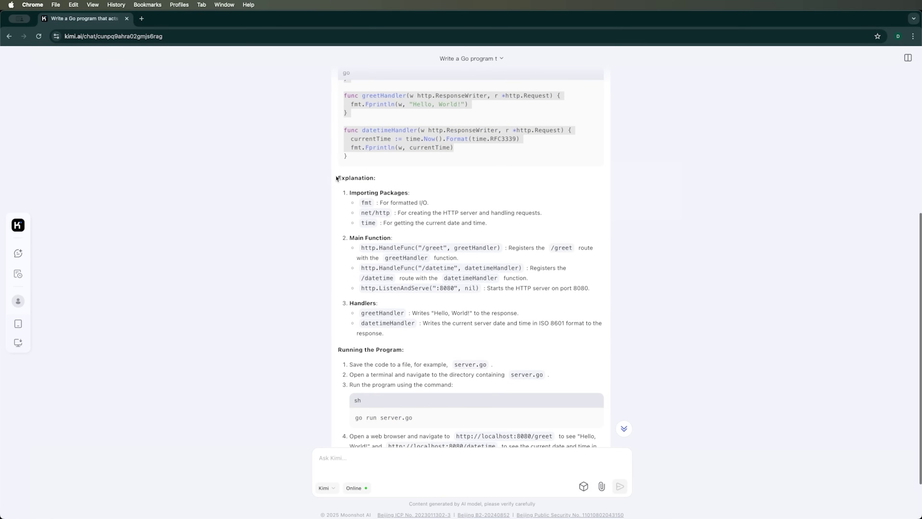
left_click_drag(336, 178, 408, 332)
scroll(408, 331, "down", 3)
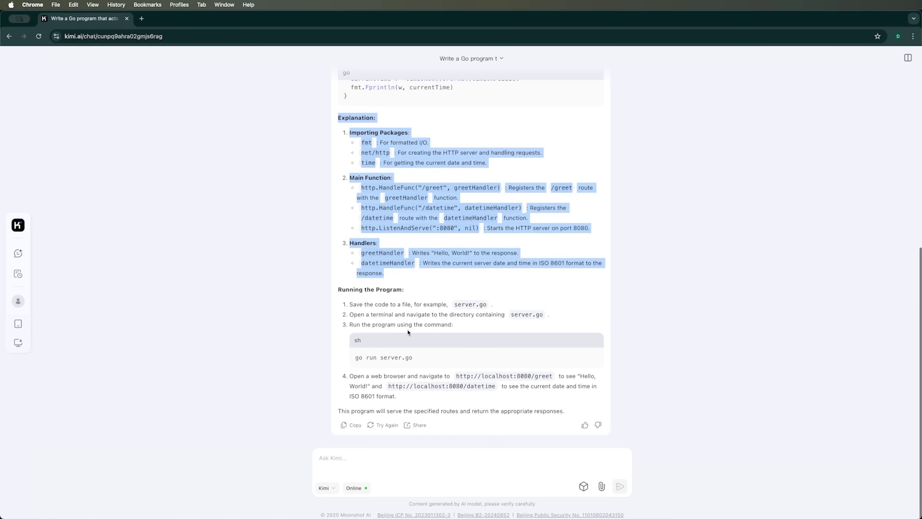
left_click(398, 323)
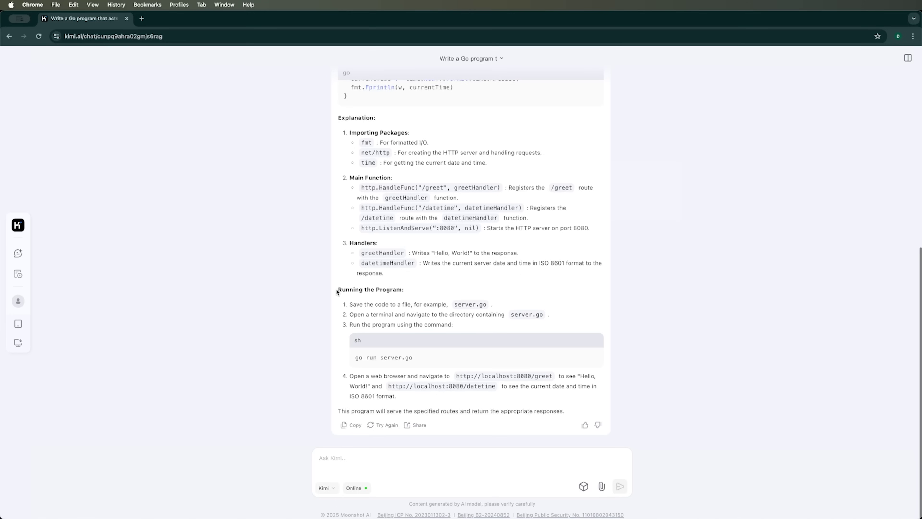
left_click_drag(337, 290, 449, 426)
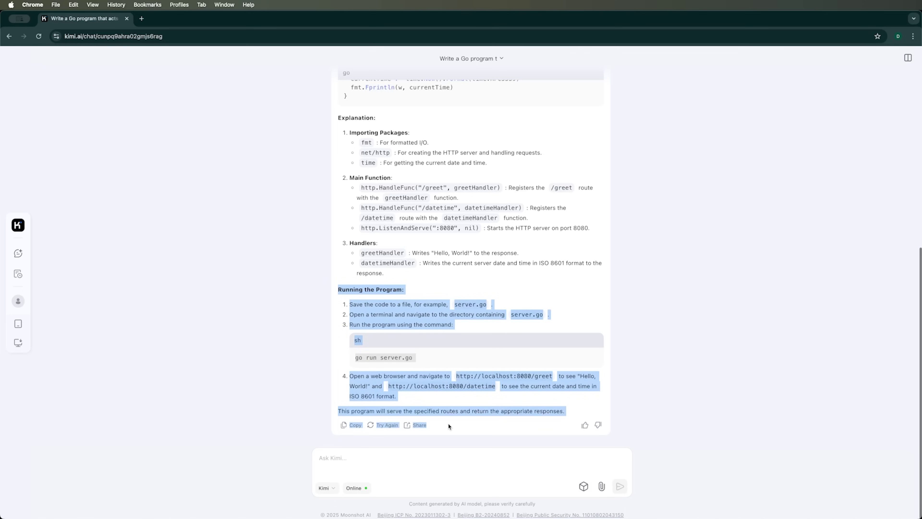
left_click(453, 393)
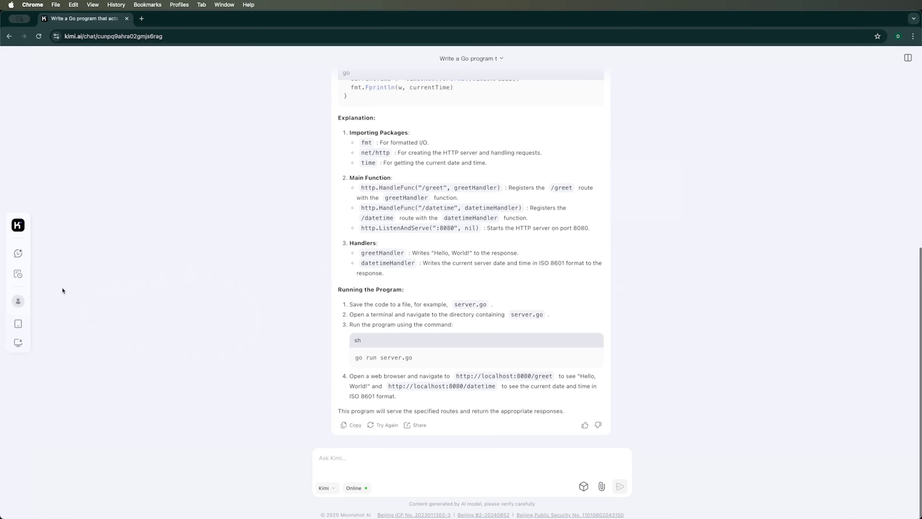
left_click(18, 254)
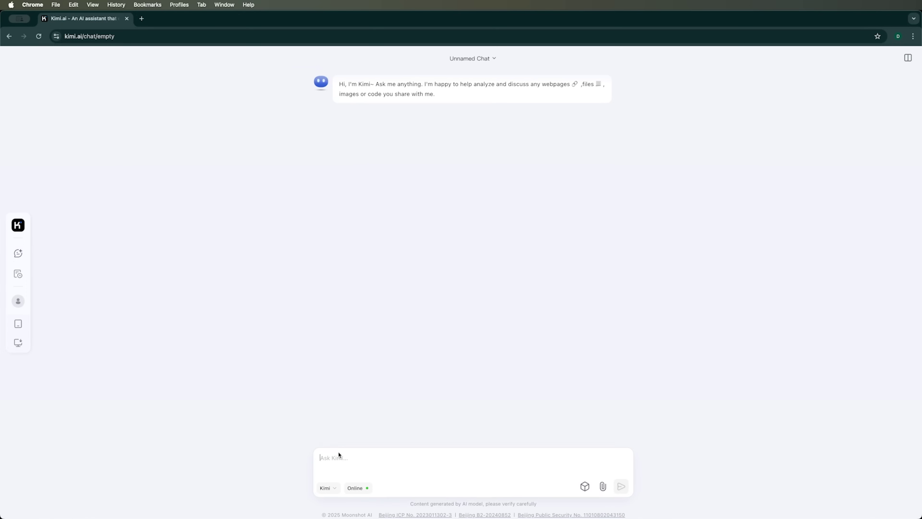
Paste the browser-playable 2D Tetris JavaScript prompt into the new chat and send it.
key("super+v")
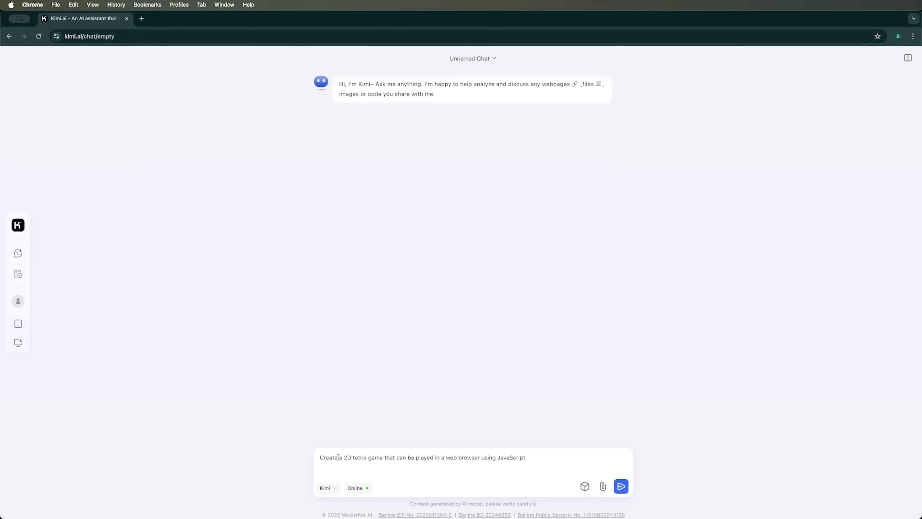
left_click_drag(327, 457, 498, 458)
left_click_drag(368, 458, 359, 458)
left_click(623, 486)
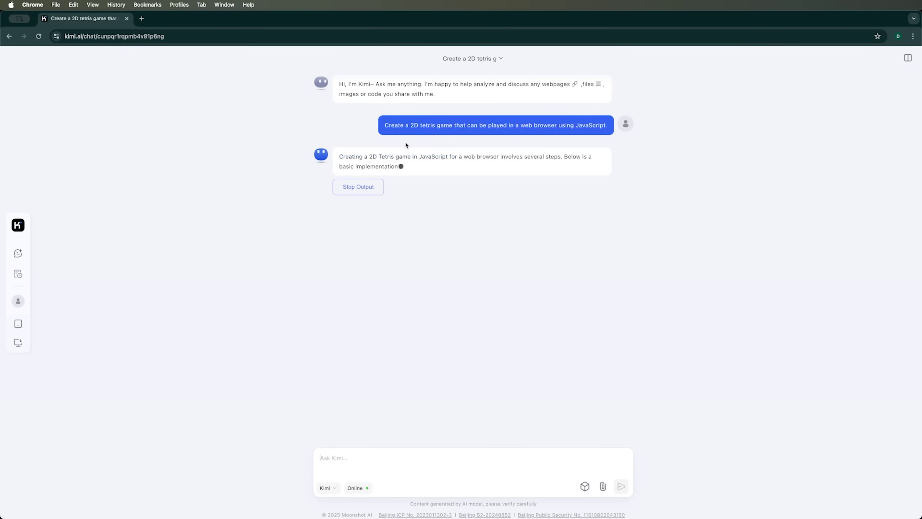
Look over Kimi's HTML, CSS and tetris.js reply and its suggested features.
left_click_drag(359, 156, 477, 191)
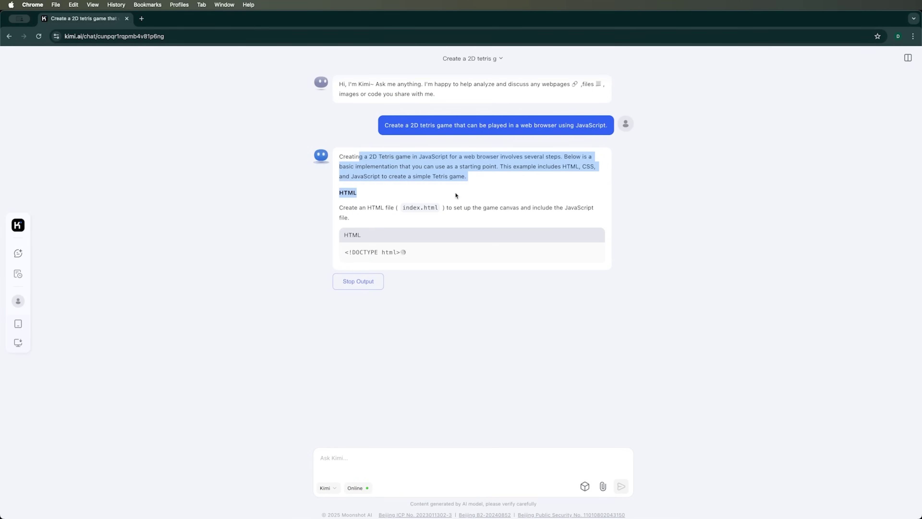
left_click_drag(339, 195, 394, 208)
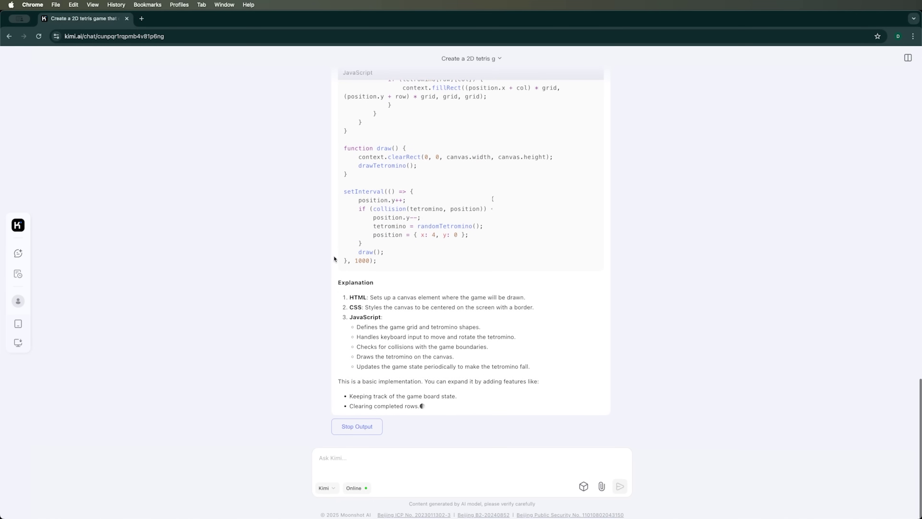
left_click_drag(339, 251, 341, 352)
left_click(527, 392)
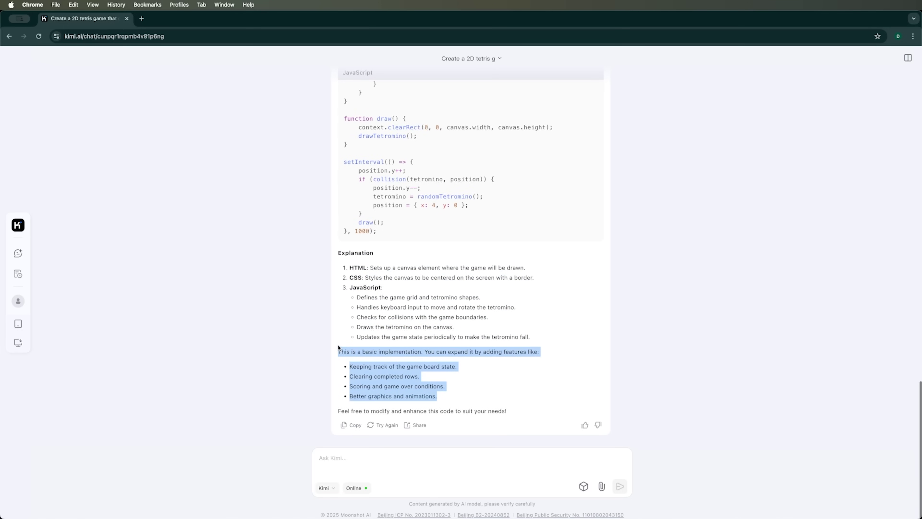
left_click(490, 362)
scroll(489, 361, "up", 15)
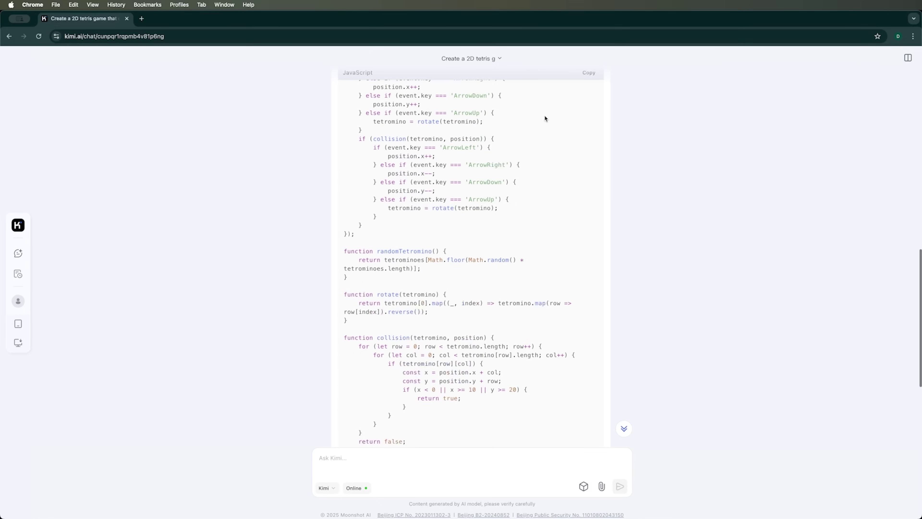
scroll(548, 281, "up", 10)
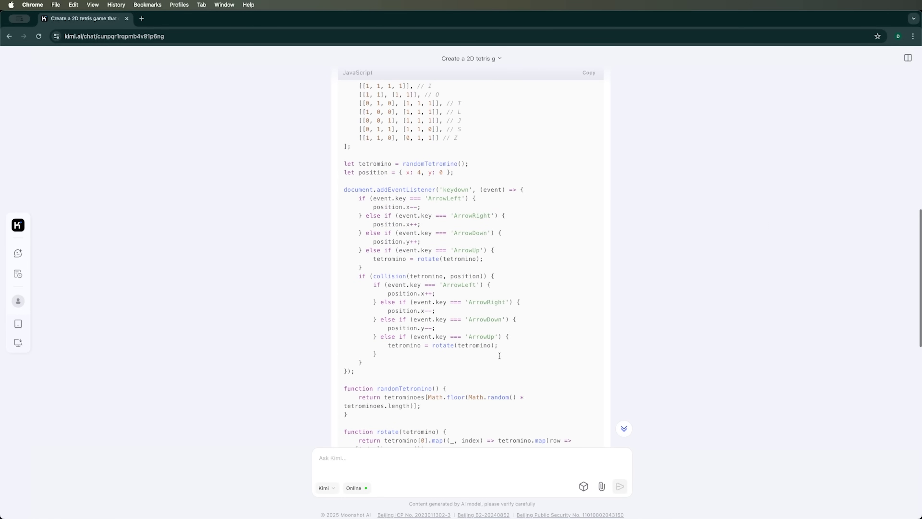
scroll(501, 355, "down", 15)
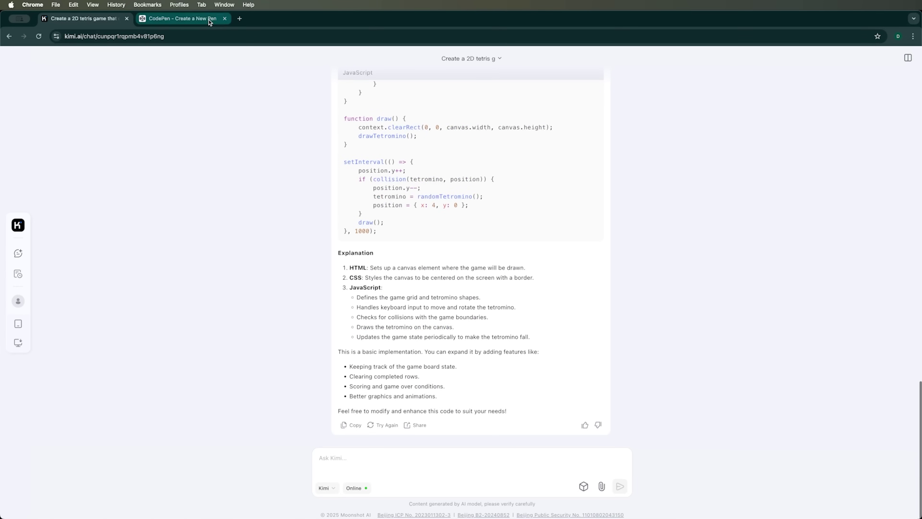
Play the Tetris pen in CodePen, moving falling pieces with the arrow keys.
left_click(182, 18)
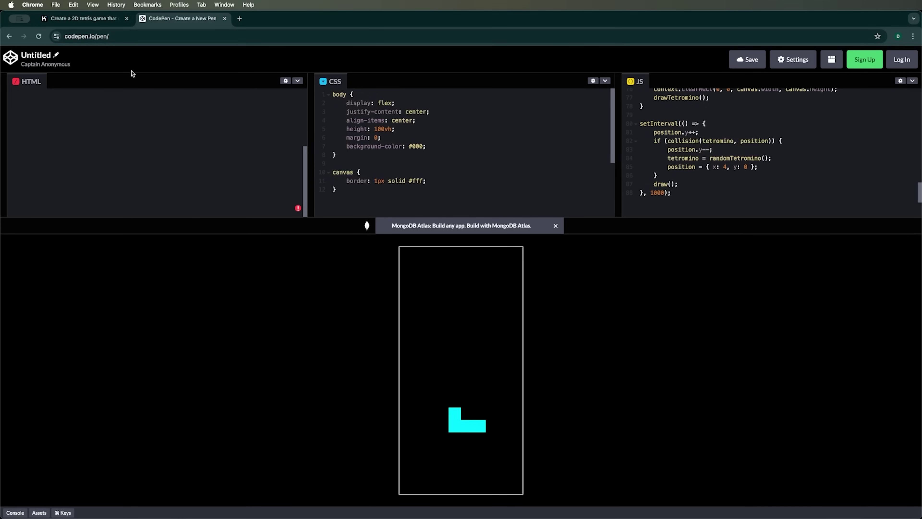
left_click(398, 373)
key("Right")
key("Right")
key("Right")
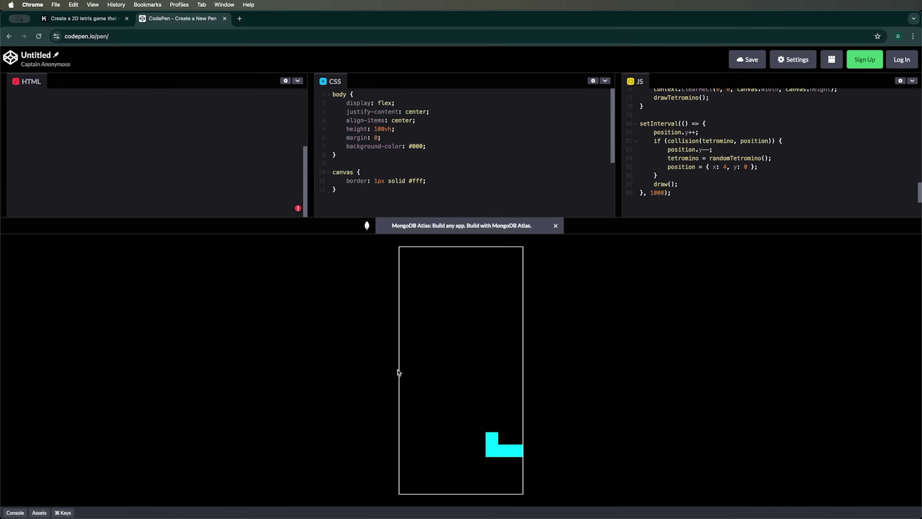
key("Left")
key("Left")
key("Left")
key("Left")
key("Left")
key("Left")
key("Left")
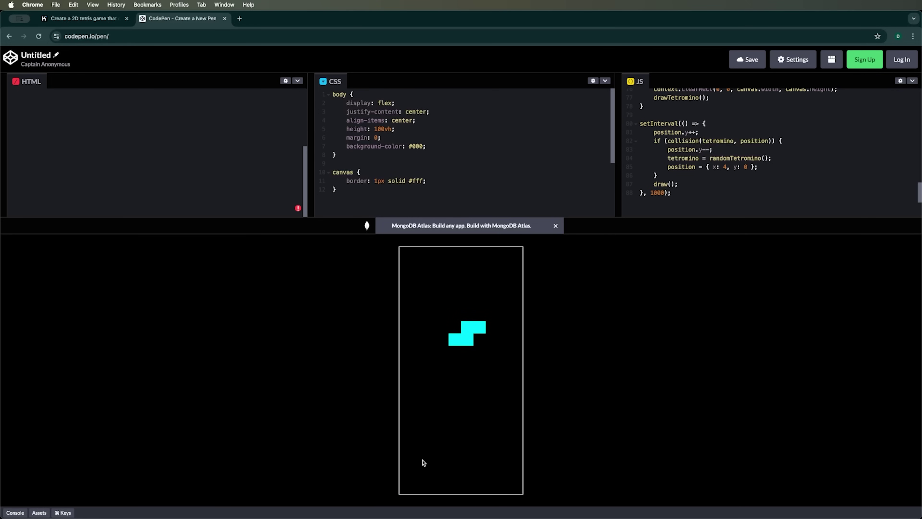
key("Left")
key("Down")
key("Down")
key("Left")
key("Left")
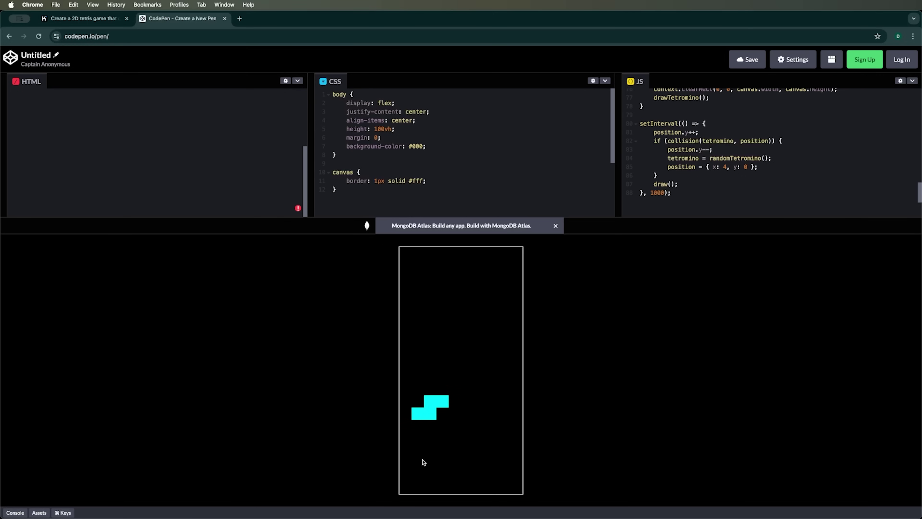
Delete the <!DOCTYPE html> line so <html lang="en"> is line 1 of the HTML.
scroll(210, 155, "up", 5)
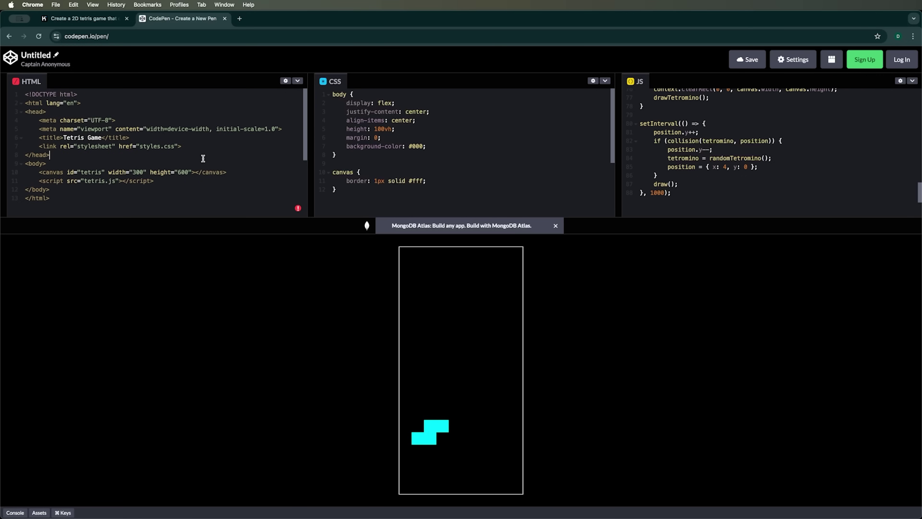
key("super+a")
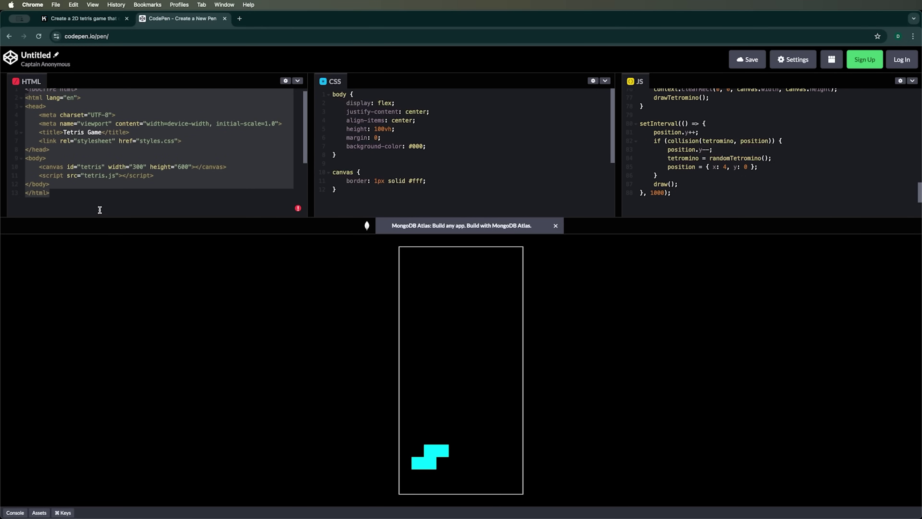
scroll(102, 119, "up", 1)
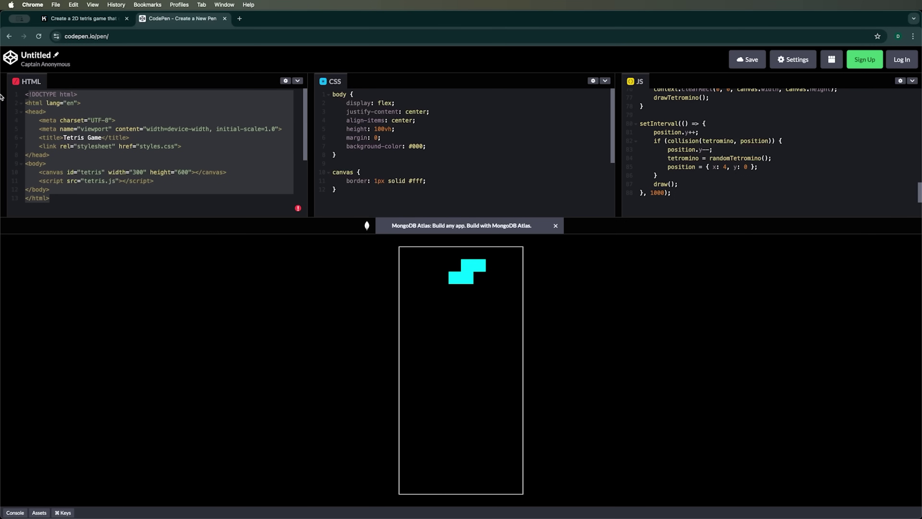
left_click(82, 103)
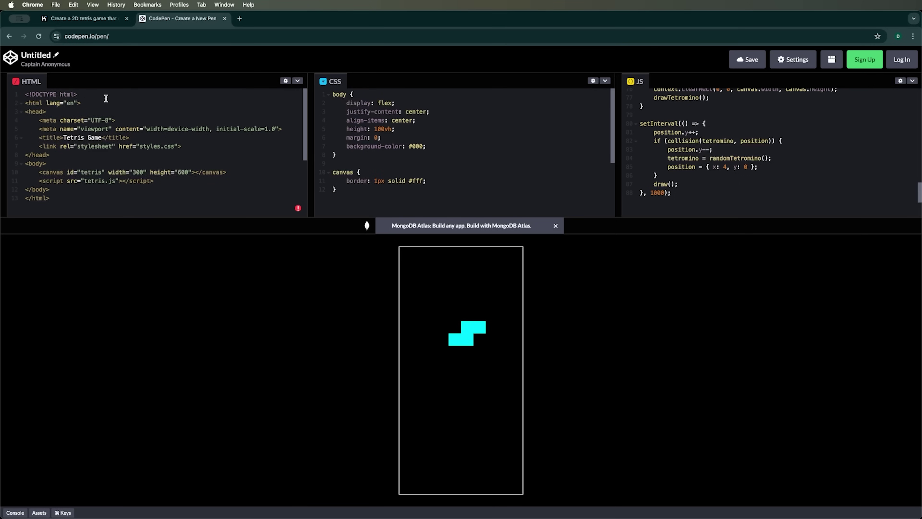
key("BackSpace")
key("BackSpace")
key("BackSpace")
key("BackSpace")
key("BackSpace")
key("BackSpace")
key("BackSpace")
key("BackSpace")
key("BackSpace")
key("BackSpace")
key("BackSpace")
key("BackSpace")
key("BackSpace")
key("BackSpace")
key("BackSpace")
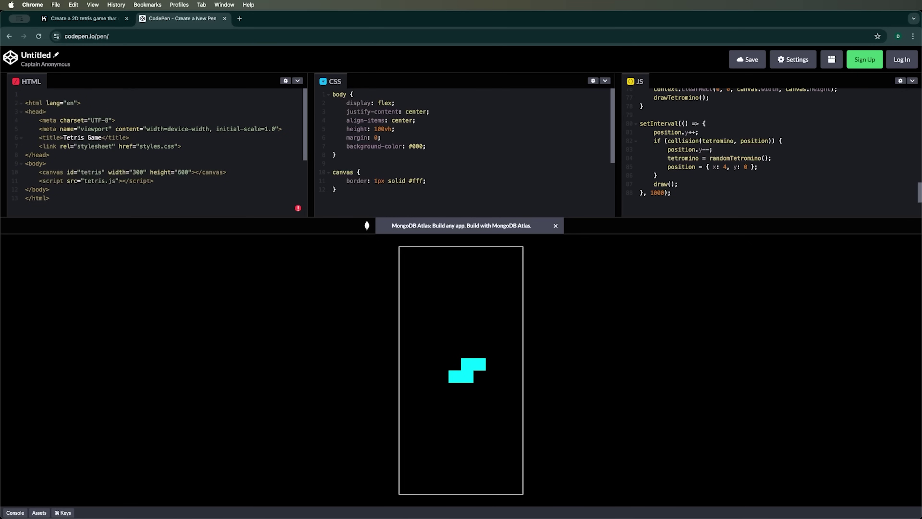
left_click(26, 103)
key("BackSpace")
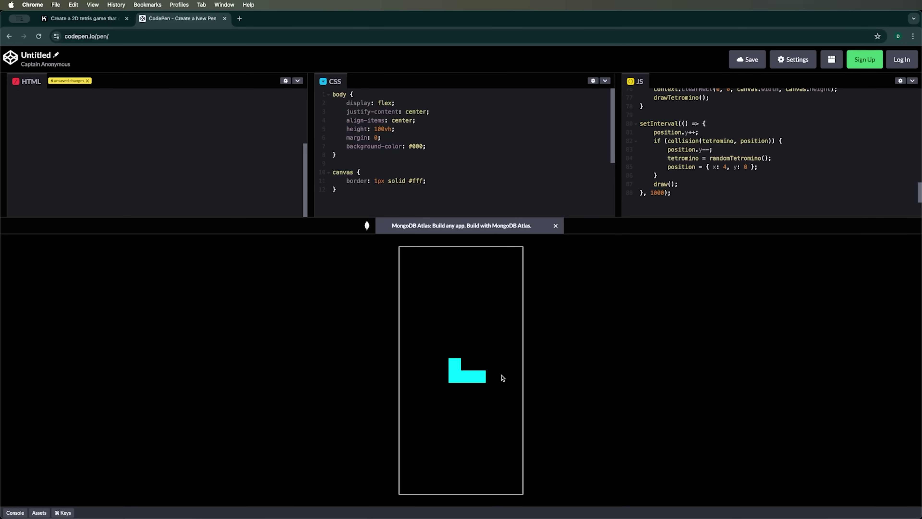
Test the Tetris game again with the arrow keys, then go back to the Kimi chat.
key("Right")
key("Right")
key("Right")
key("Down")
key("Left")
key("Left")
key("Left")
key("Left")
key("Left")
key("Left")
key("Left")
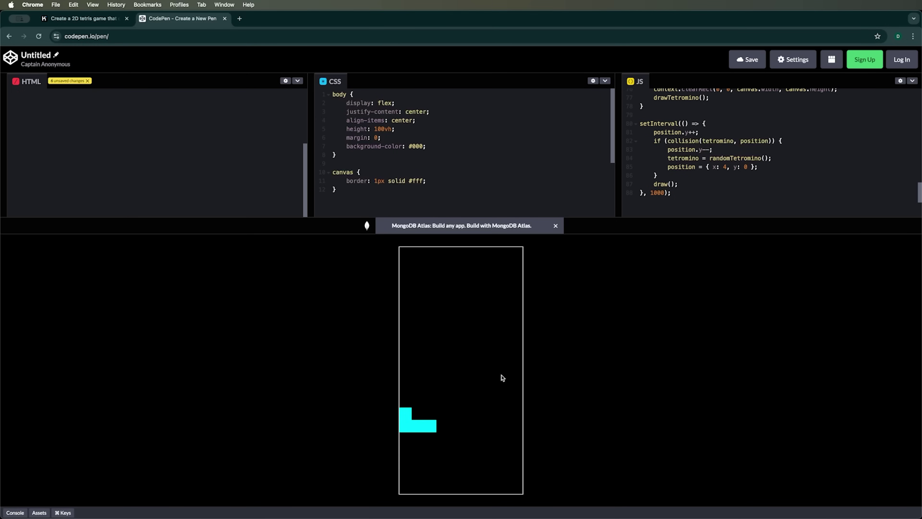
key("Down")
key("Down")
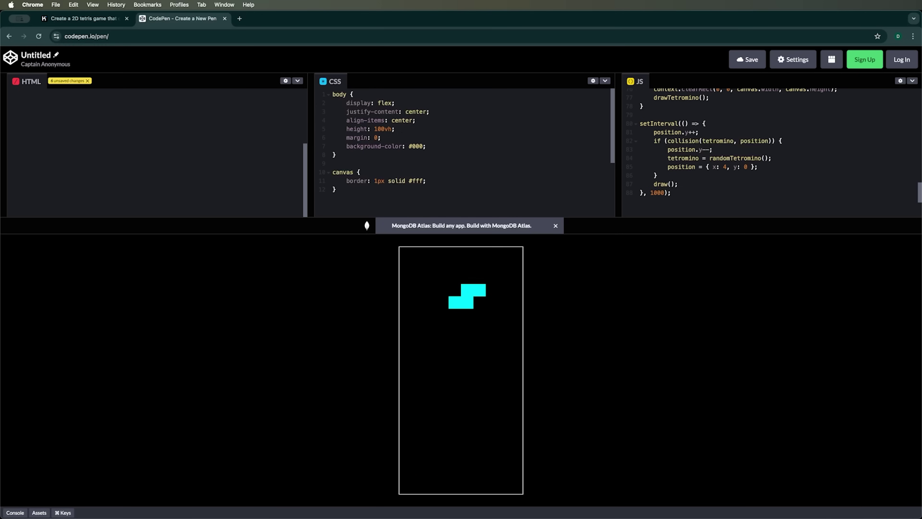
left_click(75, 20)
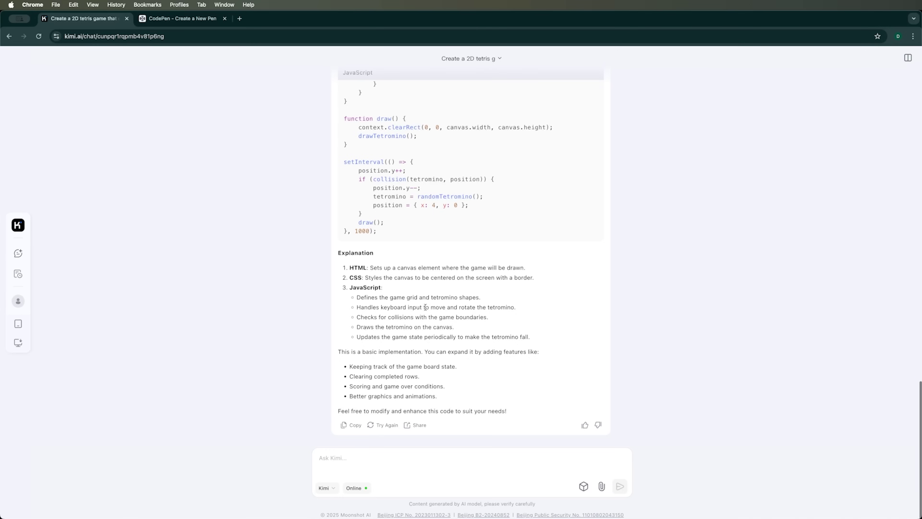
Open a blank Kimi start page from the logo at the top of the sidebar.
left_click(18, 224)
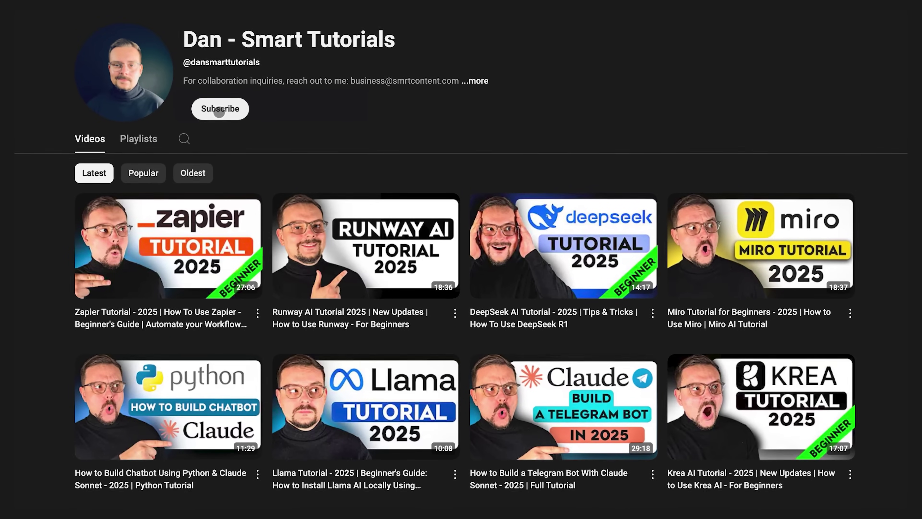
Subscribe to the tutorial channel and set notifications to All.
left_click(218, 109)
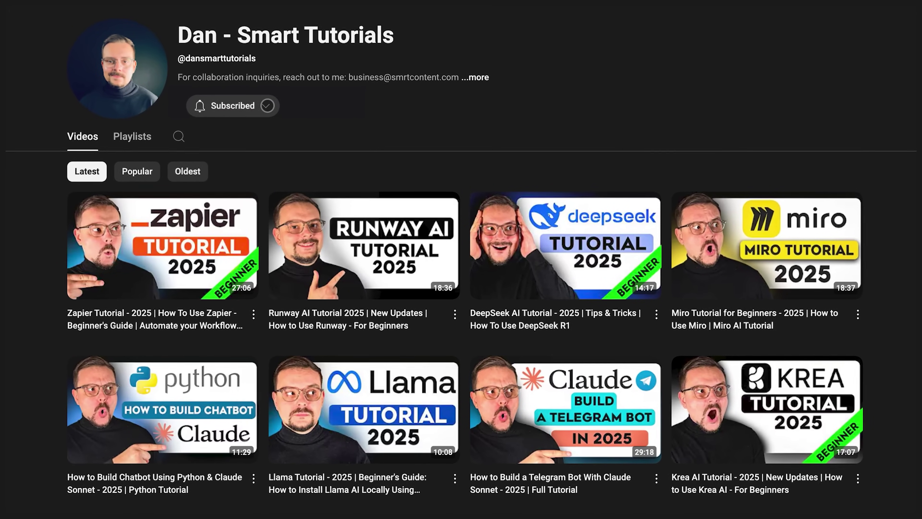
left_click(271, 110)
left_click(218, 128)
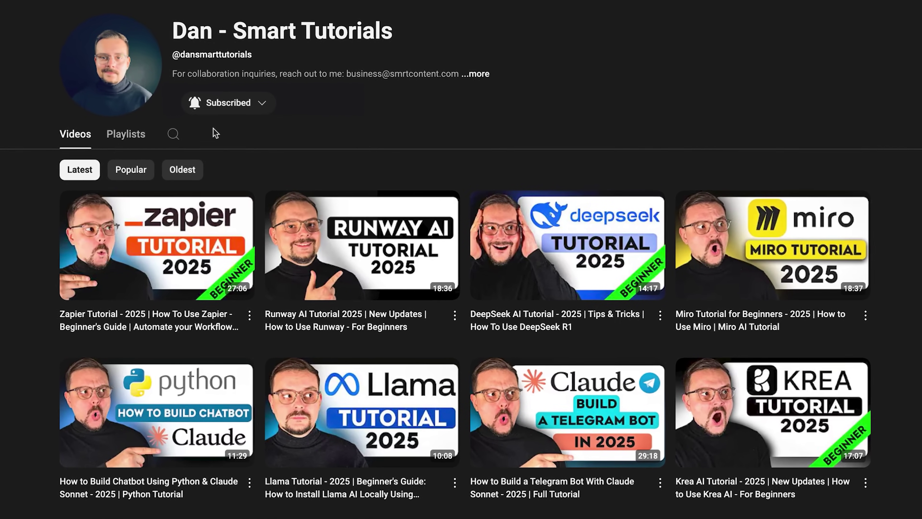